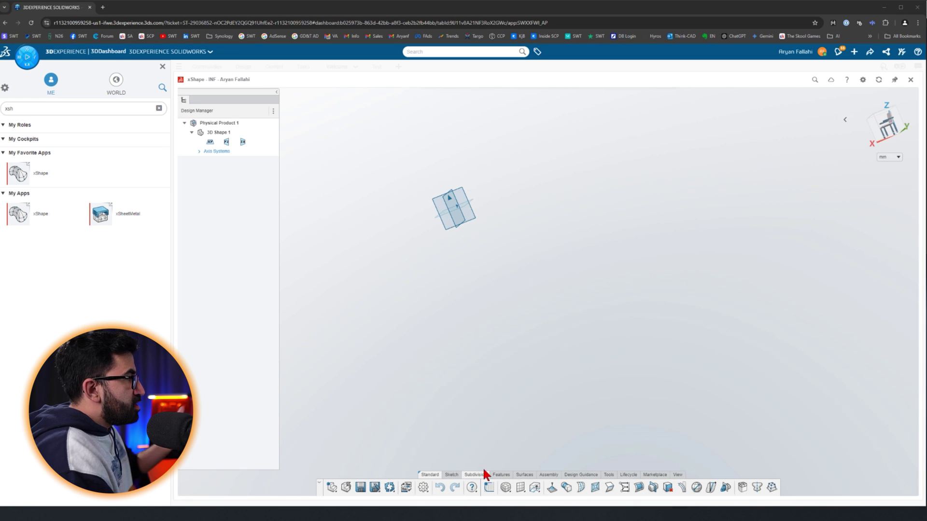
# Insert a subdivision box primitive at the origin.
pyautogui.click(506, 495)
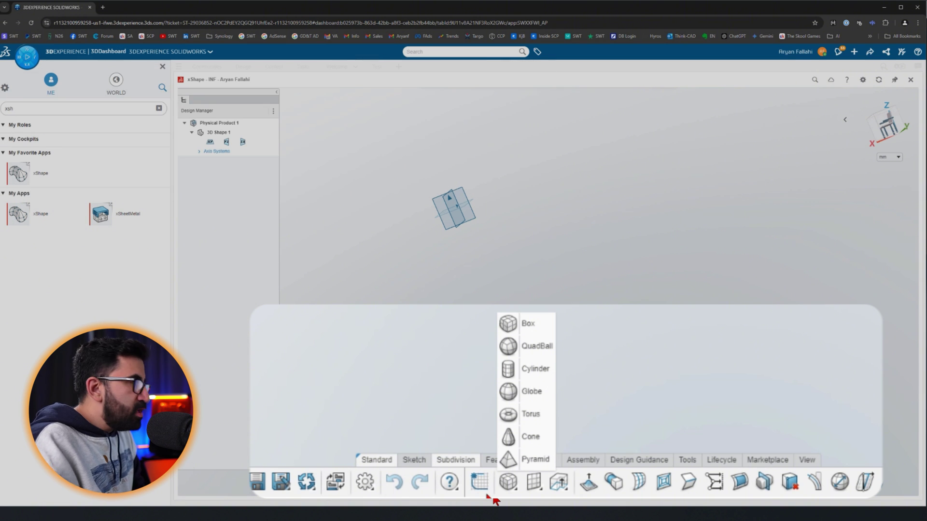
pyautogui.click(536, 325)
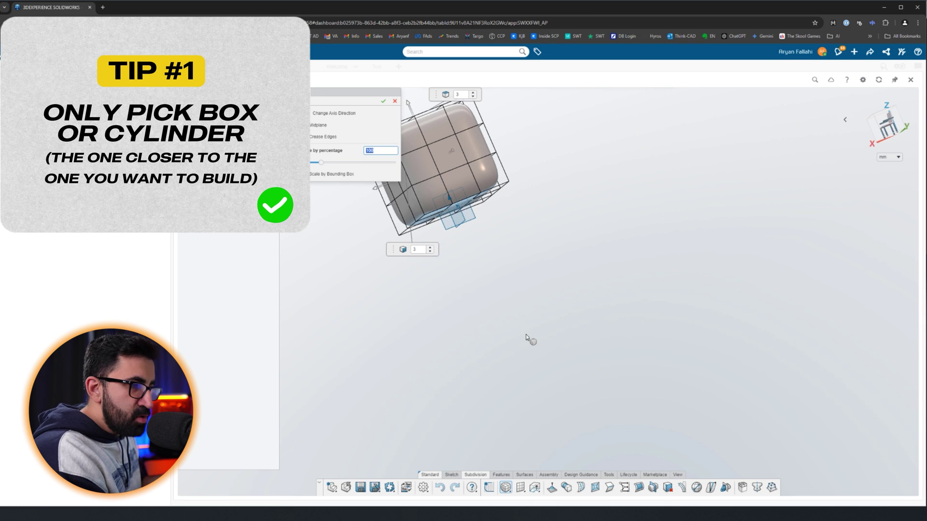
pyautogui.scroll(3, 510, 263)
pyautogui.scroll(-3, 509, 178)
pyautogui.moveTo(507, 167); pyautogui.dragTo(515, 225, button='middle')
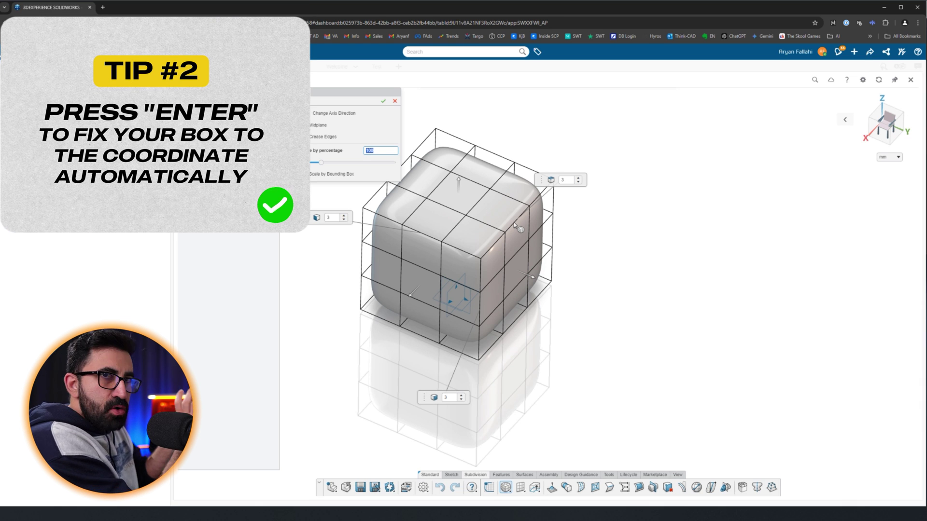
pyautogui.scroll(3, 456, 173)
pyautogui.scroll(-2, 454, 170)
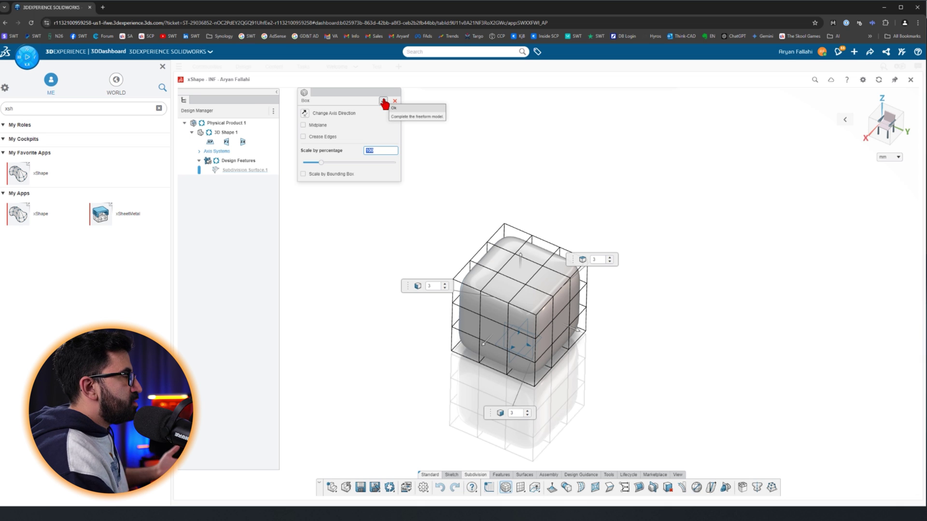
pyautogui.moveTo(614, 399); pyautogui.dragTo(590, 412, button='middle')
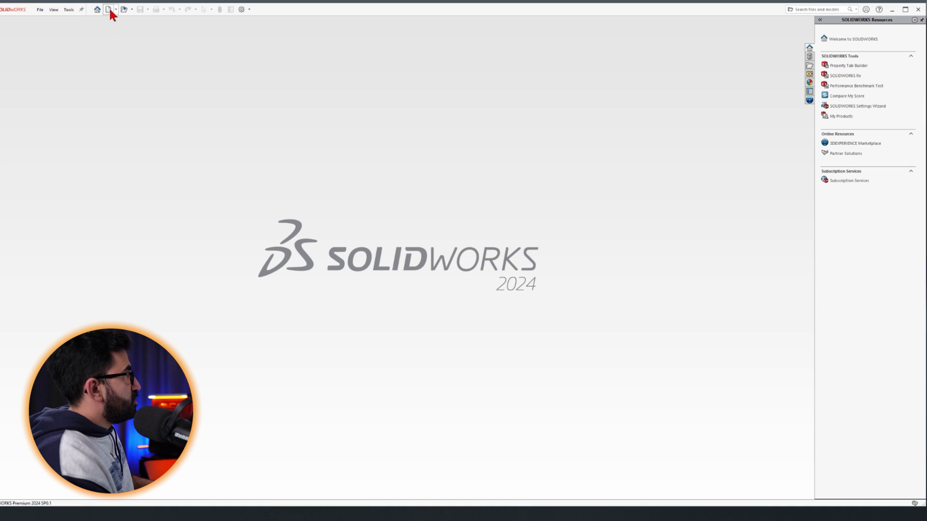
# Switch to SOLIDWORKS, create a new part and sketch a two-point spline from the origin on the Front Plane.
pyautogui.click(109, 10)
pyautogui.click(471, 307)
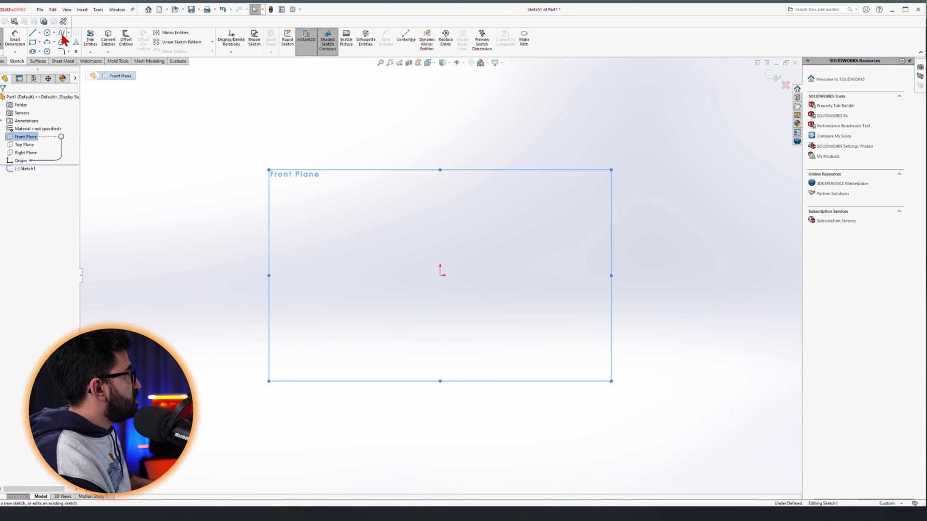
pyautogui.click(62, 34)
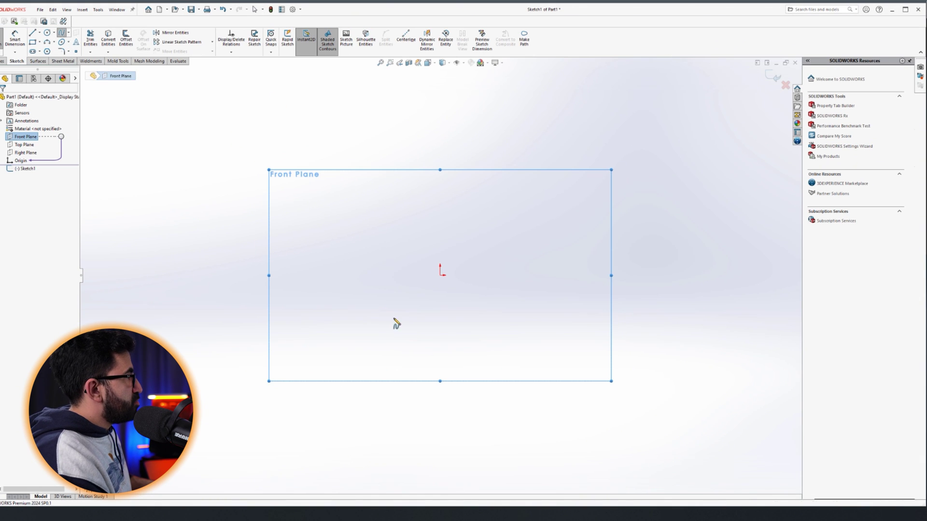
pyautogui.click(440, 274)
pyautogui.click(594, 177)
pyautogui.press('Escape')
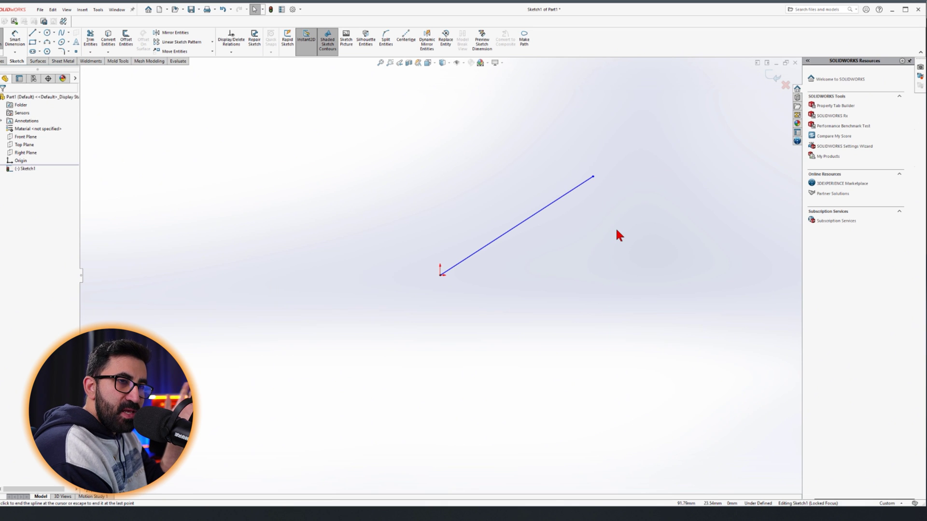
# Bend the two-point spline into an S-curve using the tangent handles at its ends.
pyautogui.click(553, 202)
pyautogui.moveTo(550, 204); pyautogui.dragTo(552, 152)
pyautogui.moveTo(483, 247); pyautogui.dragTo(518, 313)
pyautogui.moveTo(553, 154); pyautogui.dragTo(505, 81)
pyautogui.click(676, 306)
# Sketch a second, freeform wavy spline with about ten points around the first one.
pyautogui.click(62, 31)
pyautogui.click(147, 172)
pyautogui.click(184, 316)
pyautogui.click(296, 302)
pyautogui.click(347, 246)
pyautogui.click(383, 400)
pyautogui.click(412, 438)
pyautogui.click(551, 460)
pyautogui.click(749, 405)
pyautogui.click(745, 462)
pyautogui.moveTo(803, 475); pyautogui.dragTo(814, 468)
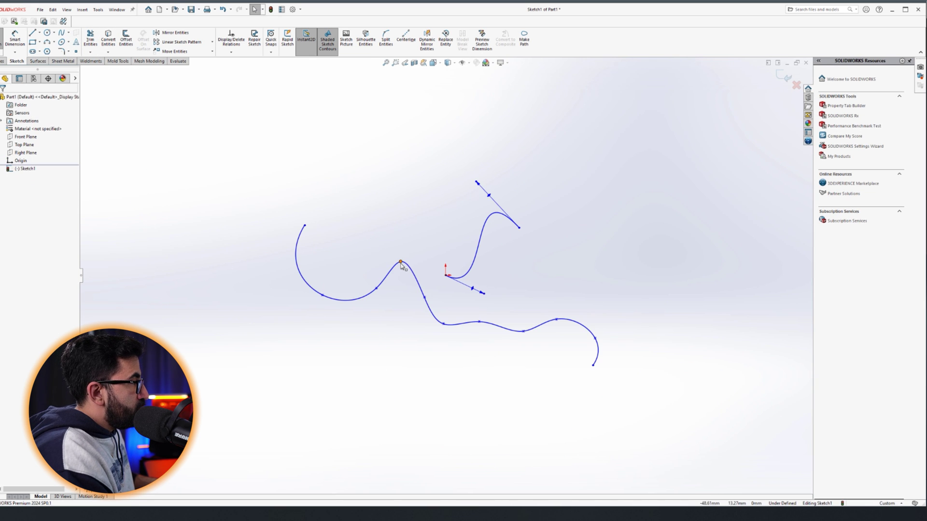
# Reshape the wavy spline by moving its upper peak point and its far end point.
pyautogui.moveTo(401, 262); pyautogui.dragTo(361, 318)
pyautogui.click(422, 370)
pyautogui.moveTo(593, 366); pyautogui.dragTo(654, 380)
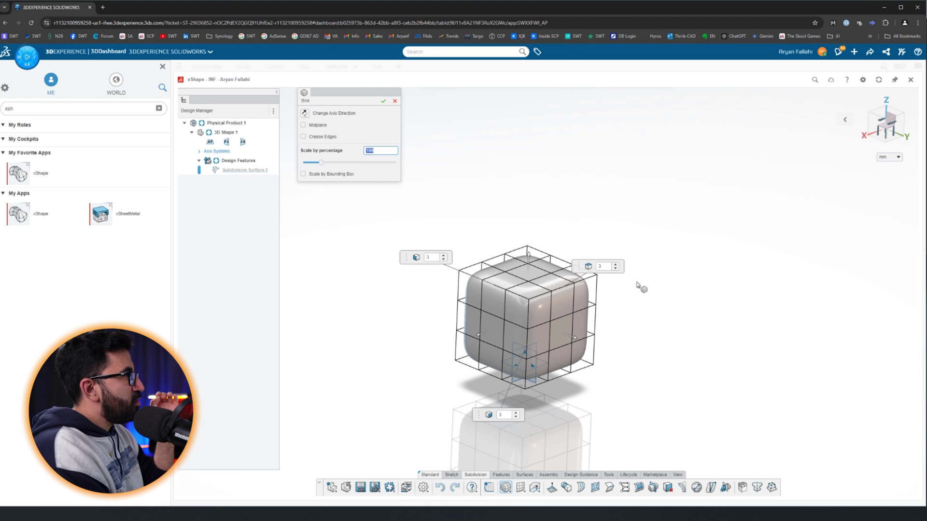
# Switch back to xShape, reduce the box to 2 divisions in every direction and stretch it in both horizontal directions.
pyautogui.click(615, 268)
pyautogui.click(443, 259)
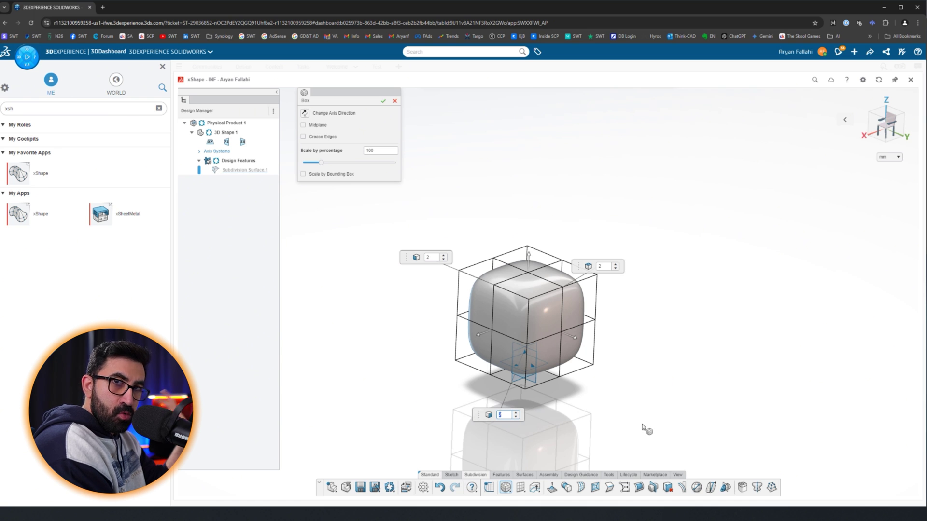
pyautogui.moveTo(478, 336); pyautogui.dragTo(371, 374)
pyautogui.moveTo(574, 337); pyautogui.dragTo(653, 371)
pyautogui.scroll(-3, 635, 362)
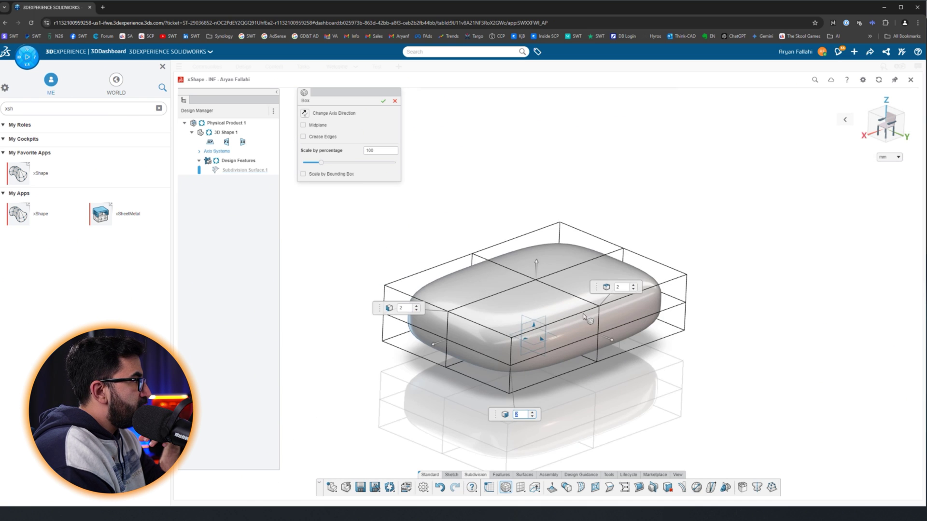
# Set the box divisions to 3 along its length, 2 across its width and 3 in height.
pyautogui.moveTo(586, 310)
pyautogui.mouseDown(button='middle')
pyautogui.moveTo(561, 334)
pyautogui.moveTo(574, 309)
pyautogui.mouseUp(button='middle')
pyautogui.click(629, 286)
pyautogui.moveTo(649, 384); pyautogui.dragTo(661, 378, button='middle')
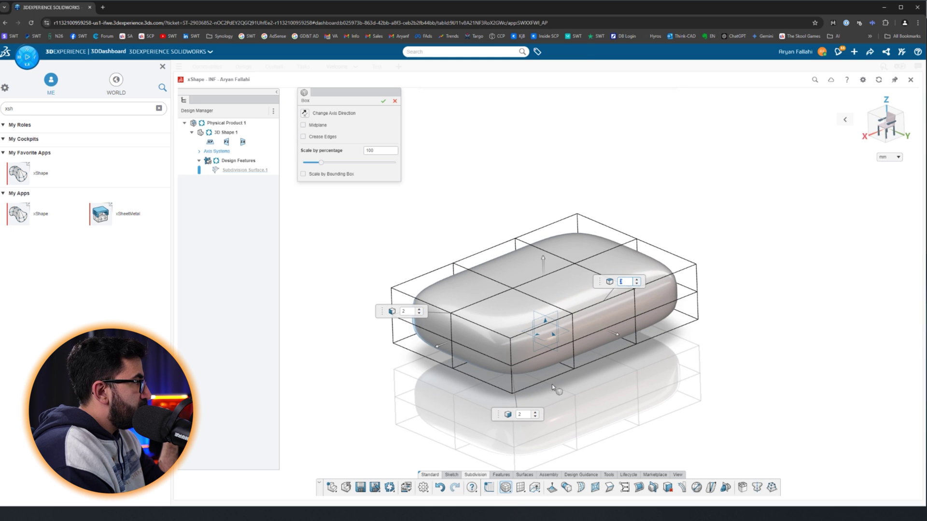
pyautogui.click(419, 310)
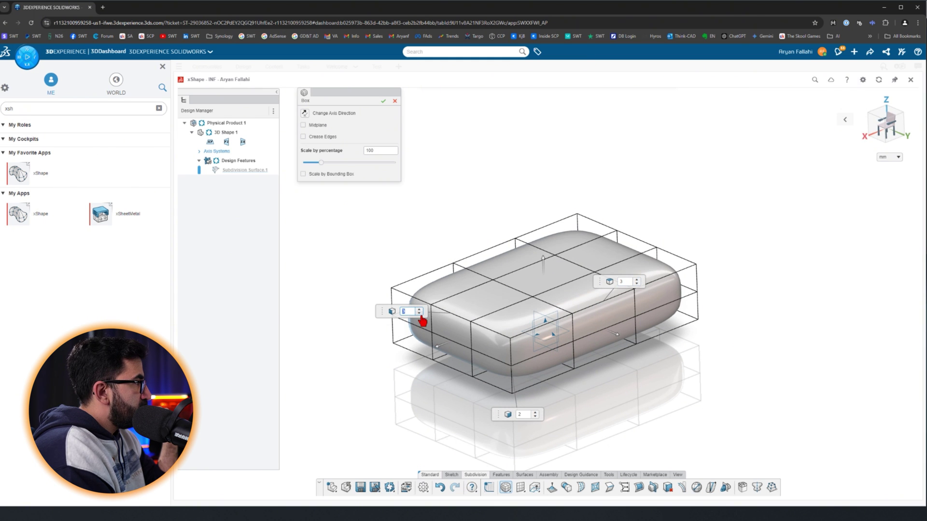
pyautogui.click(535, 412)
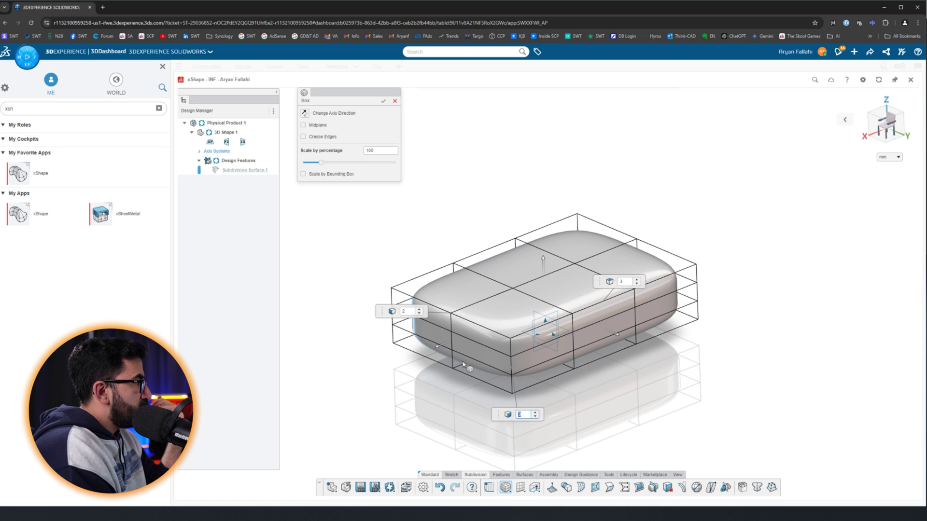
# Stretch the box lengthwise to about 14.9 on the ruler and complete the primitive.
pyautogui.moveTo(438, 346); pyautogui.dragTo(365, 375)
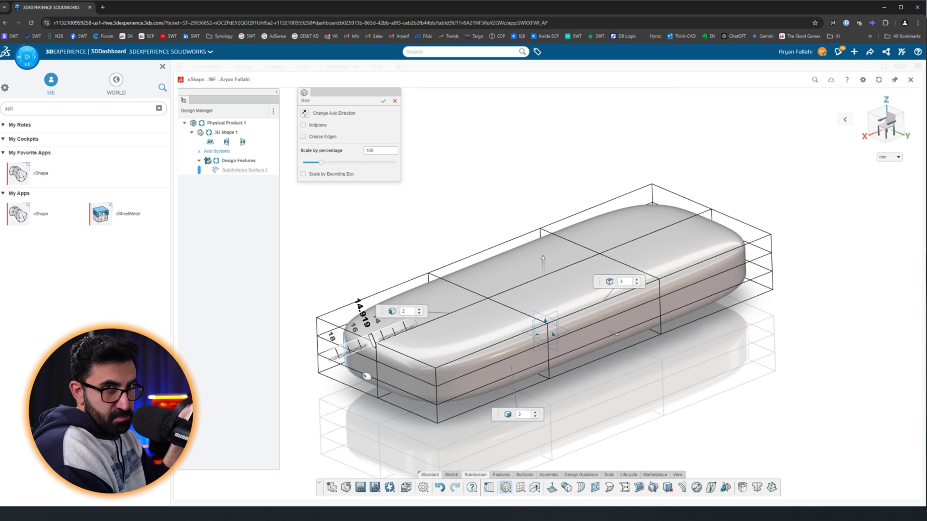
pyautogui.click(382, 101)
pyautogui.scroll(2, 567, 289)
pyautogui.moveTo(574, 303); pyautogui.dragTo(554, 309, button='middle')
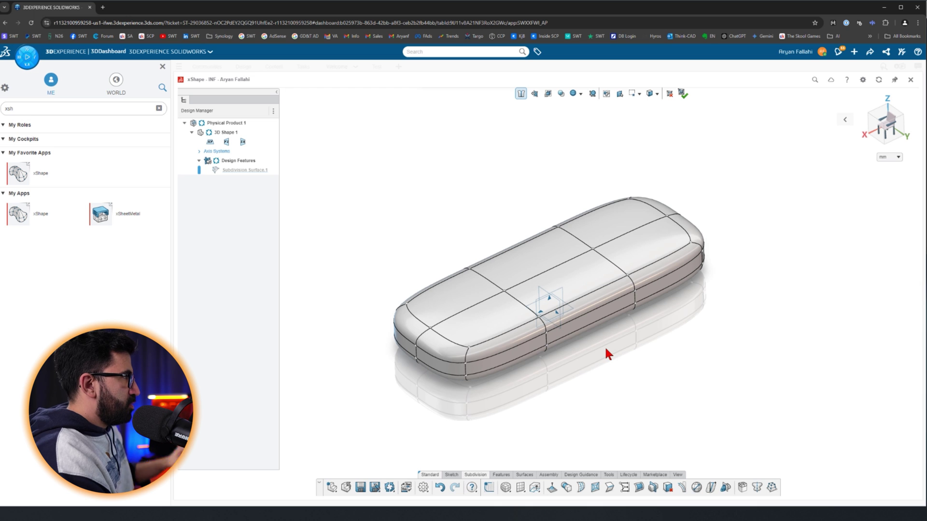
pyautogui.scroll(-1, 501, 303)
pyautogui.moveTo(502, 305); pyautogui.dragTo(575, 376, button='middle')
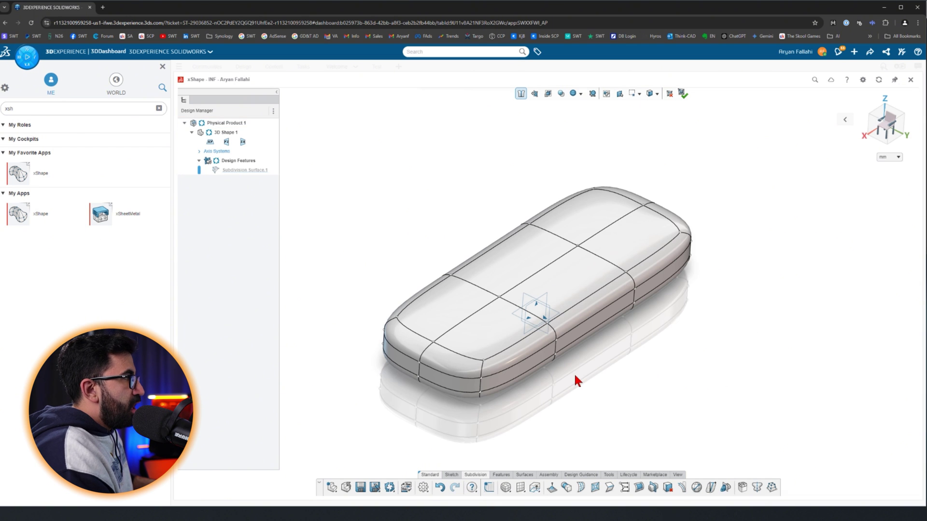
# Select a corner control point on the upper face and align its robot manipulator to the standard XYZ directions.
pyautogui.click(680, 234)
pyautogui.scroll(3, 702, 280)
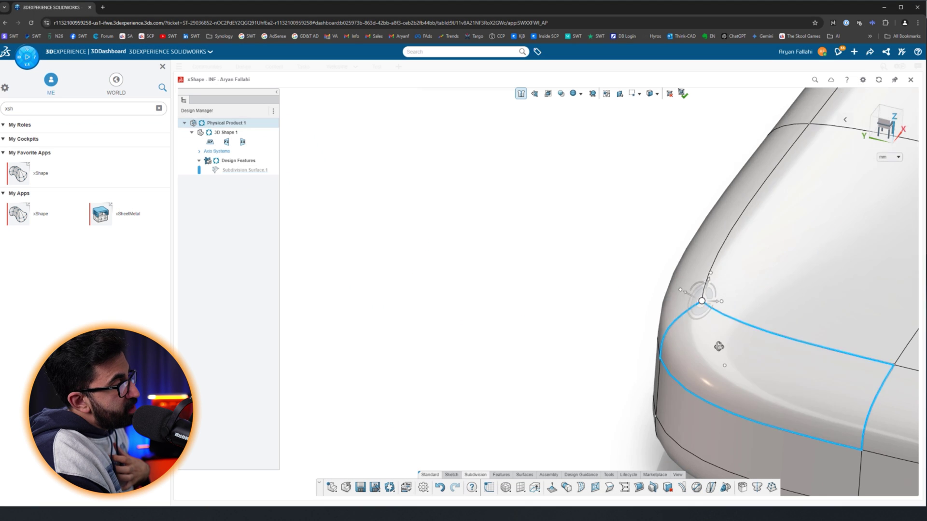
pyautogui.doubleClick(713, 322)
pyautogui.moveTo(717, 343); pyautogui.dragTo(725, 342, button='middle')
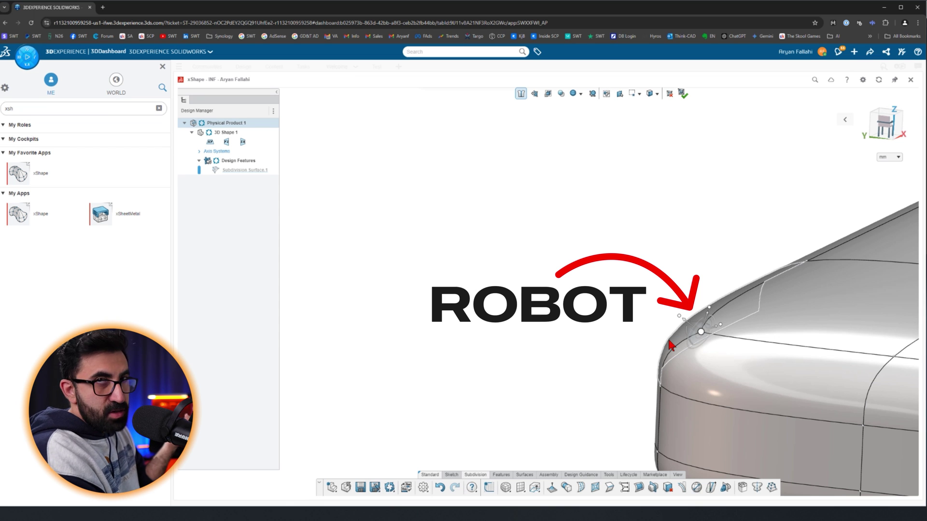
pyautogui.scroll(-3, 590, 313)
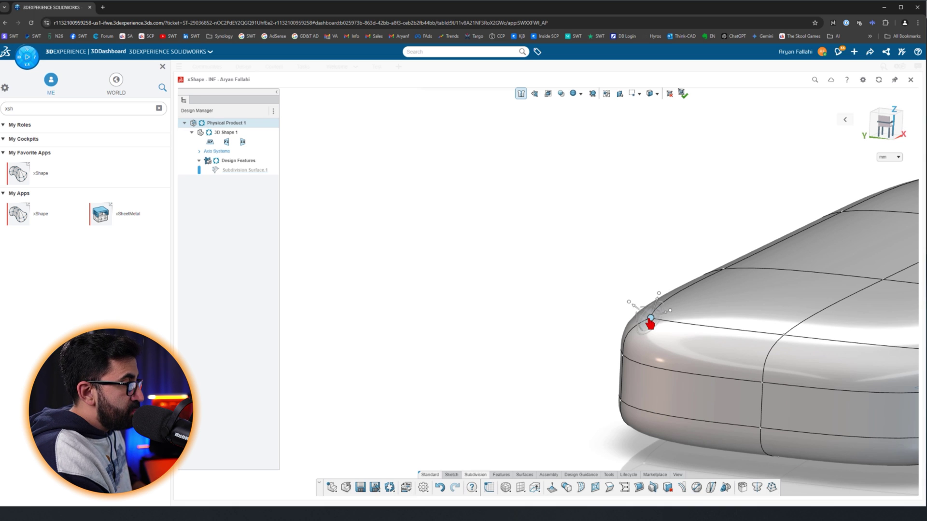
pyautogui.rightClick(650, 322)
pyautogui.click(670, 341)
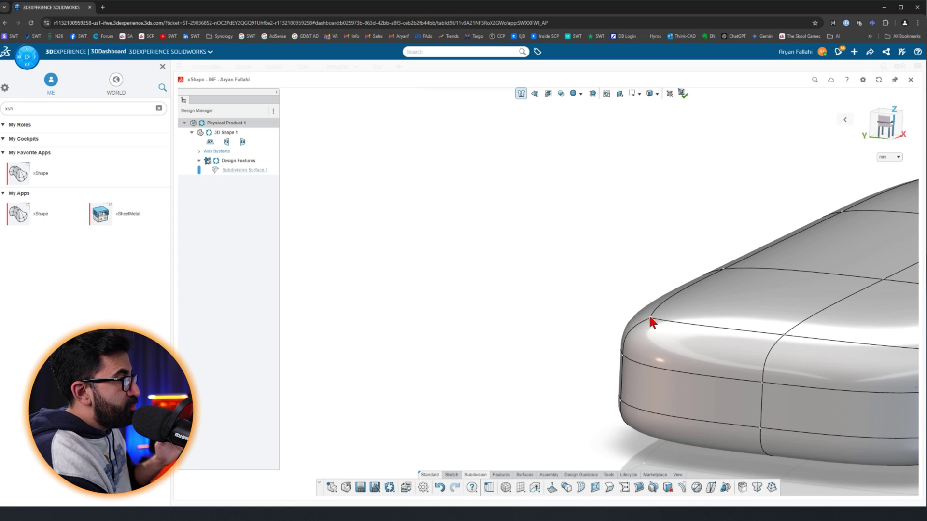
pyautogui.click(650, 318)
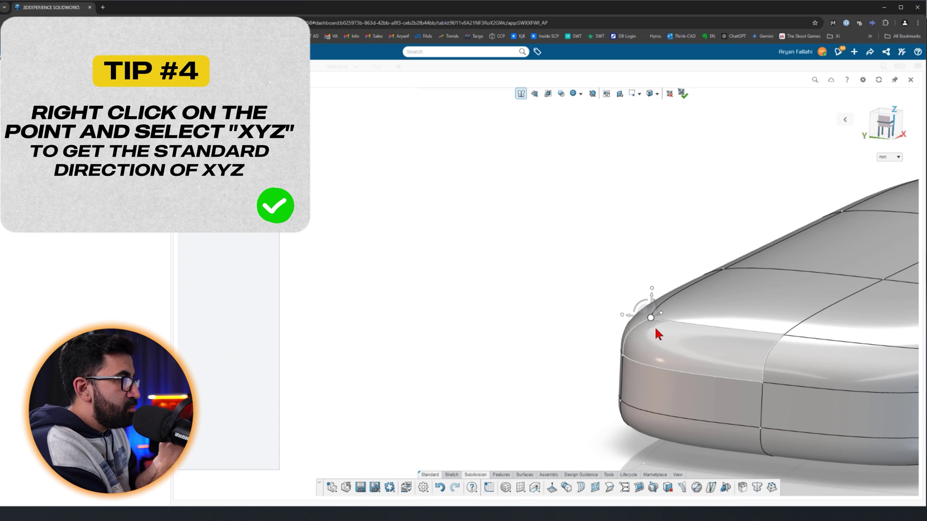
pyautogui.scroll(3, 657, 285)
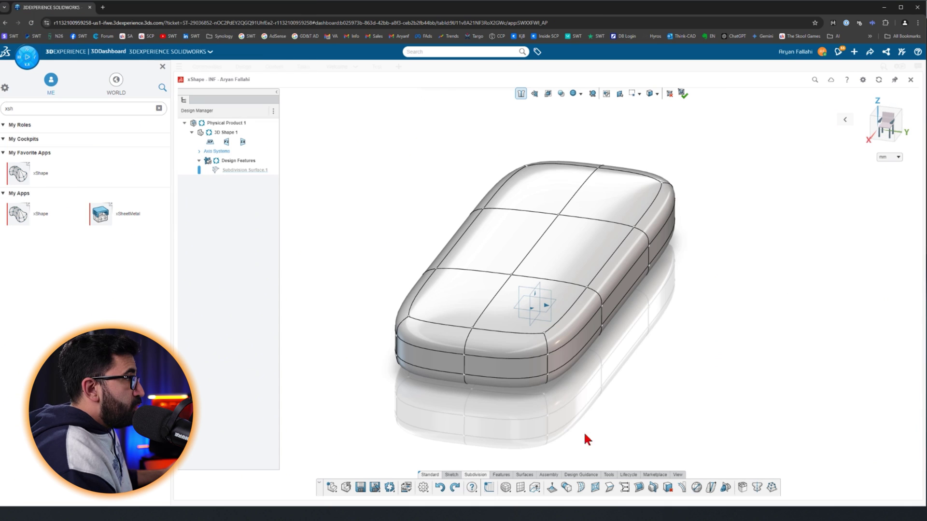
# Try to shift the front control points of the body sideways without symmetry.
pyautogui.moveTo(585, 434); pyautogui.dragTo(515, 301)
pyautogui.moveTo(570, 369); pyautogui.dragTo(352, 367)
pyautogui.moveTo(314, 340); pyautogui.dragTo(740, 383)
pyautogui.click(786, 349)
pyautogui.hotkey('ctrl', 'z')
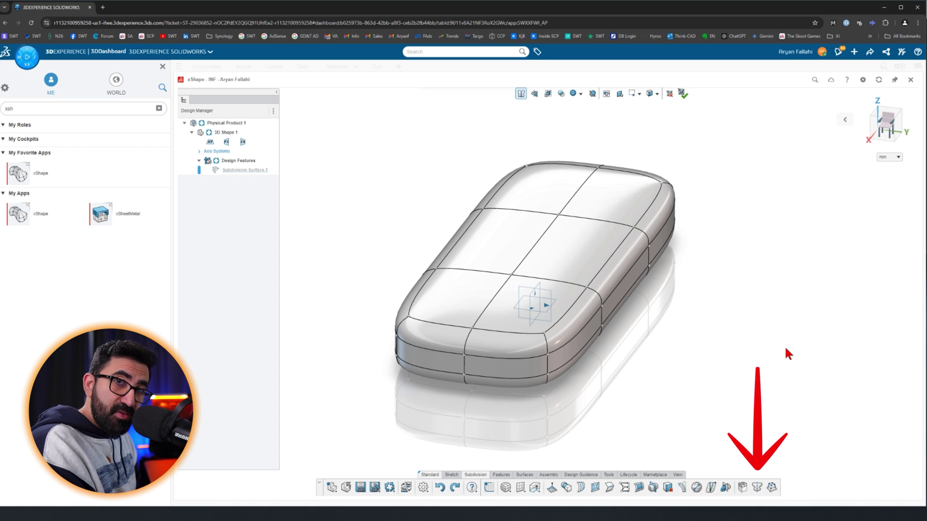
# Try to apply symmetry about the centre edge loop of the bent body.
pyautogui.click(757, 489)
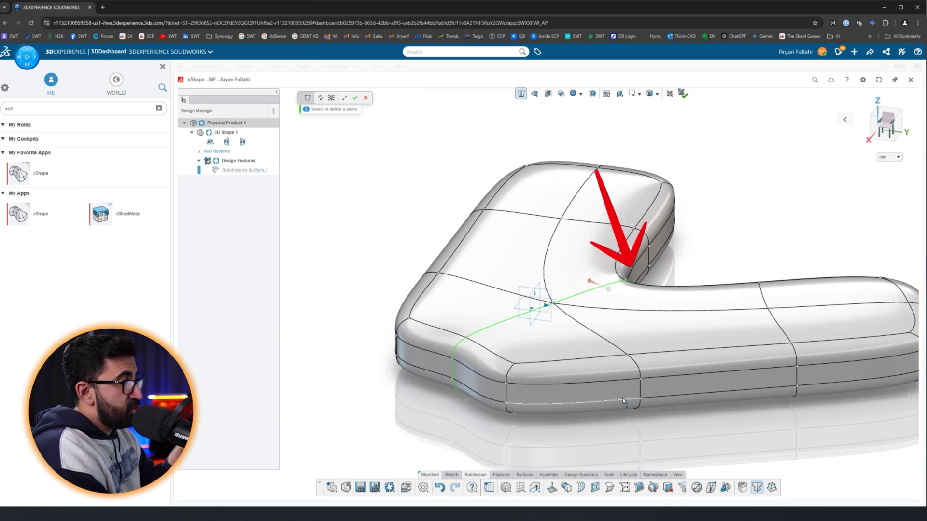
pyautogui.scroll(-1, 657, 435)
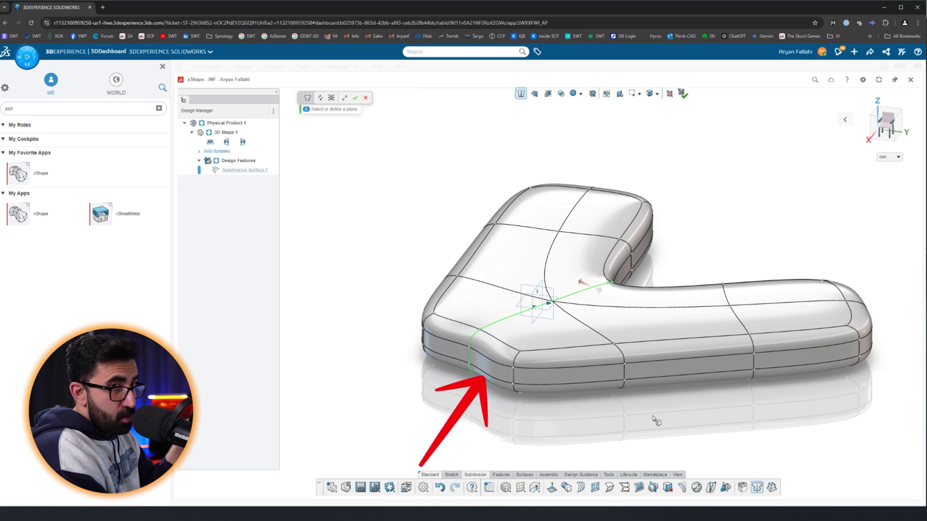
pyautogui.hotkey('ctrl', 'z')
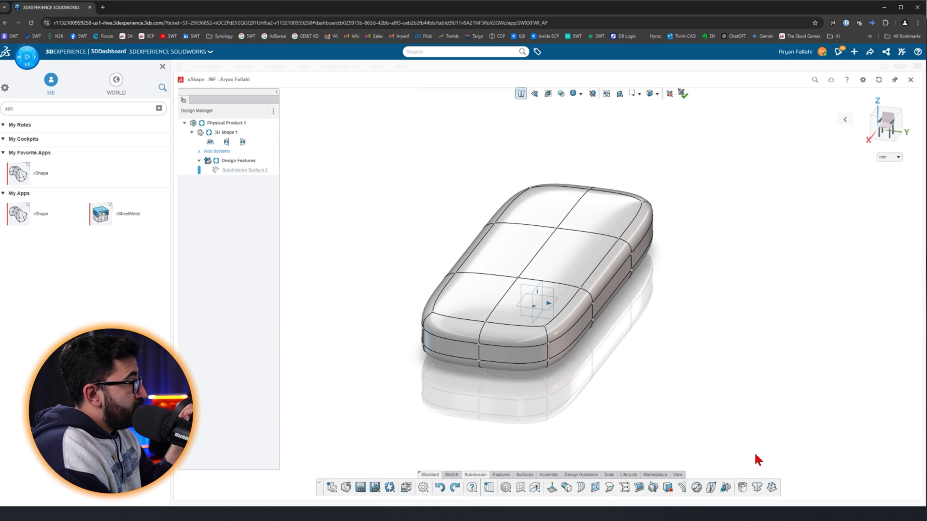
# Apply symmetry to the straight body about its lengthwise centre edge loop.
pyautogui.click(757, 488)
pyautogui.click(479, 354)
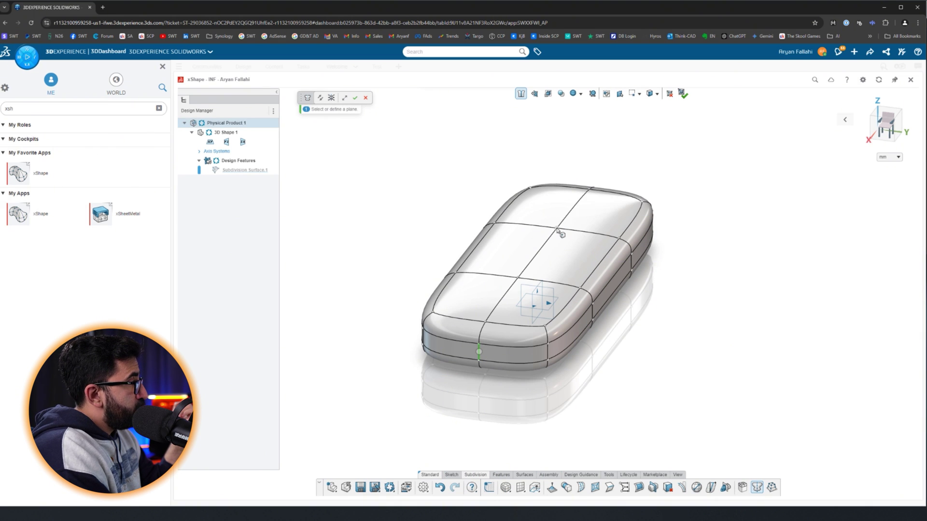
pyautogui.click(354, 98)
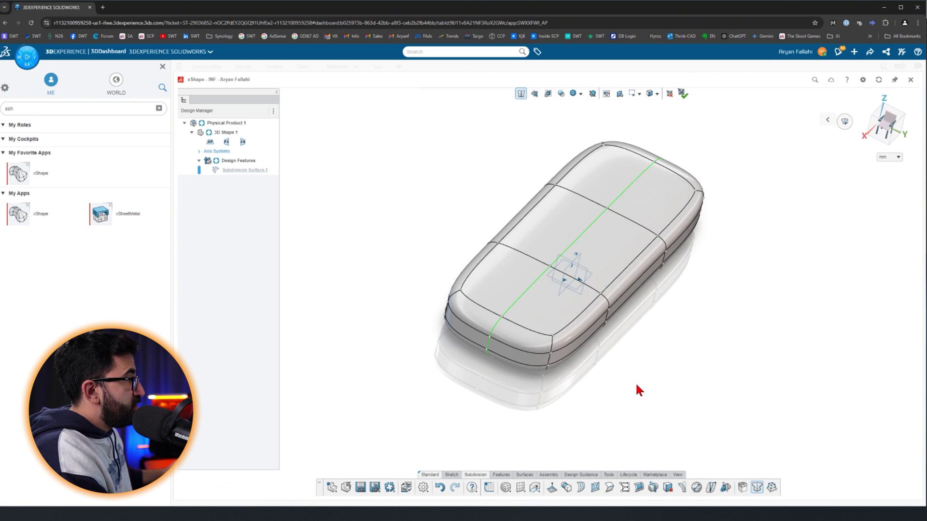
# Narrow the front end by moving its side control points inward.
pyautogui.moveTo(637, 386); pyautogui.dragTo(593, 385, button='middle')
pyautogui.moveTo(528, 411); pyautogui.dragTo(600, 321)
pyautogui.moveTo(586, 371); pyautogui.dragTo(553, 369)
pyautogui.click(660, 405)
# Widen the rear end by moving its side control points outward.
pyautogui.moveTo(746, 140); pyautogui.dragTo(658, 310)
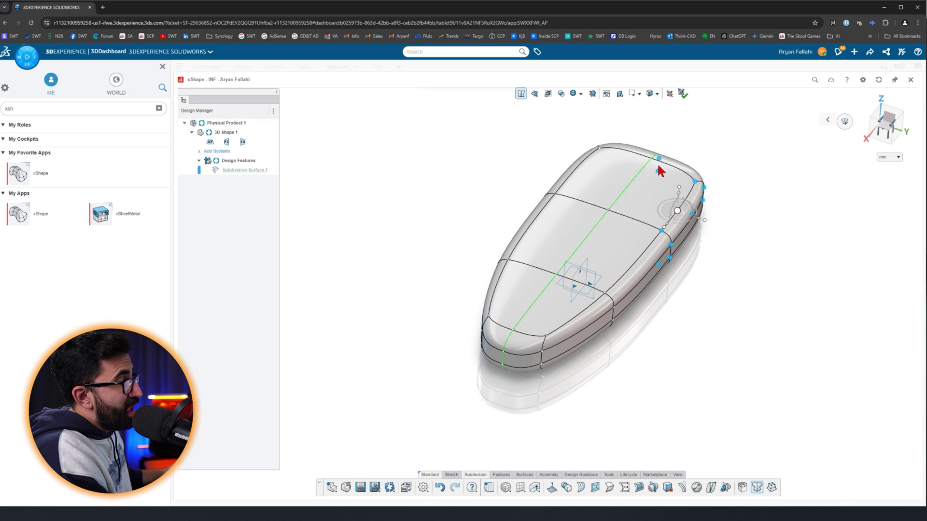
pyautogui.click(722, 151)
pyautogui.moveTo(721, 131); pyautogui.dragTo(656, 301)
pyautogui.moveTo(712, 223); pyautogui.dragTo(748, 229)
pyautogui.click(782, 316)
# Pull the side control points of the two middle cross-sections slightly inward.
pyautogui.moveTo(674, 379); pyautogui.dragTo(617, 267)
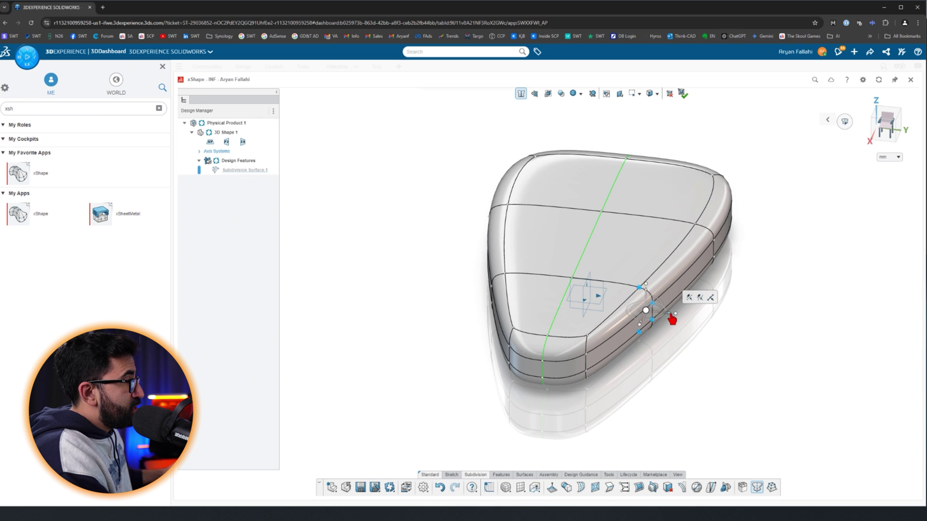
pyautogui.moveTo(670, 314); pyautogui.dragTo(644, 313)
pyautogui.click(742, 313)
pyautogui.moveTo(742, 313); pyautogui.dragTo(655, 205)
pyautogui.moveTo(724, 248); pyautogui.dragTo(711, 246)
pyautogui.click(766, 380)
# Raise the upper control points of the rear section in the side view to thicken that end.
pyautogui.moveTo(769, 384); pyautogui.dragTo(768, 390, button='middle')
pyautogui.click(891, 129)
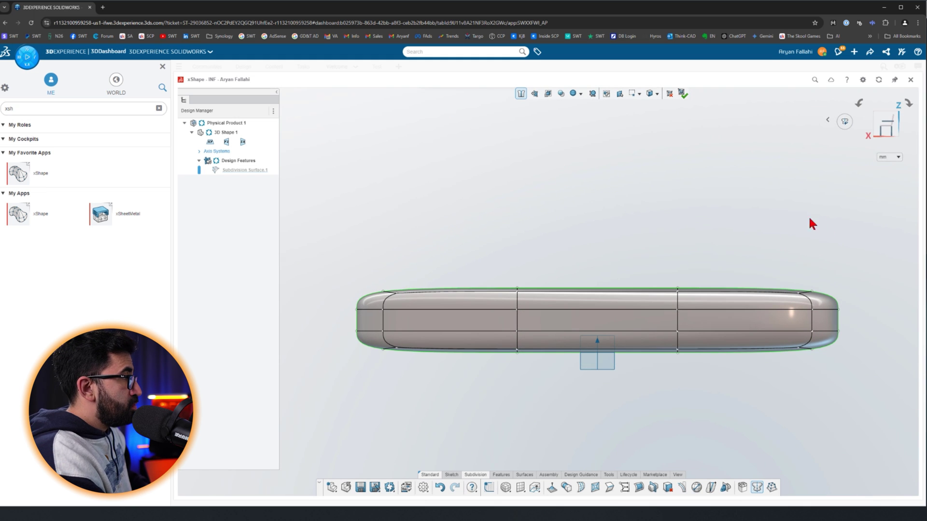
pyautogui.moveTo(847, 211); pyautogui.dragTo(635, 325)
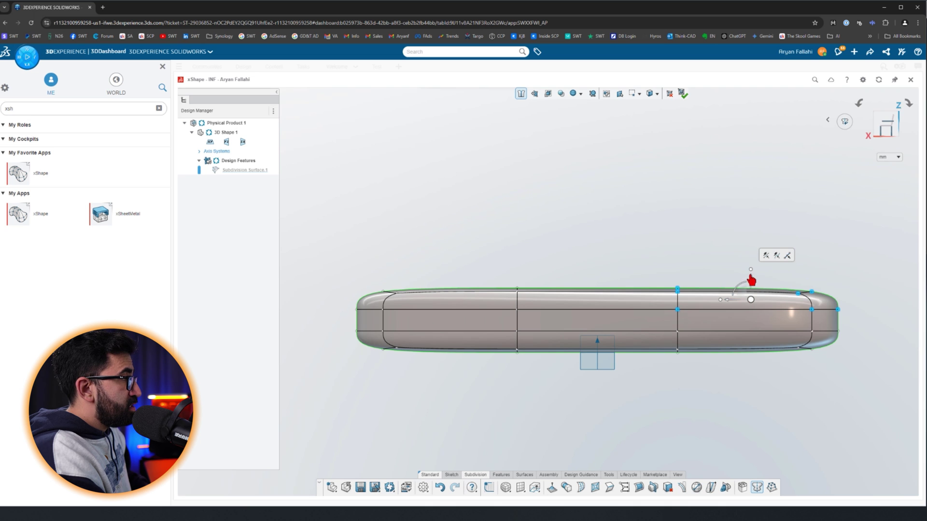
pyautogui.moveTo(751, 279); pyautogui.dragTo(751, 263)
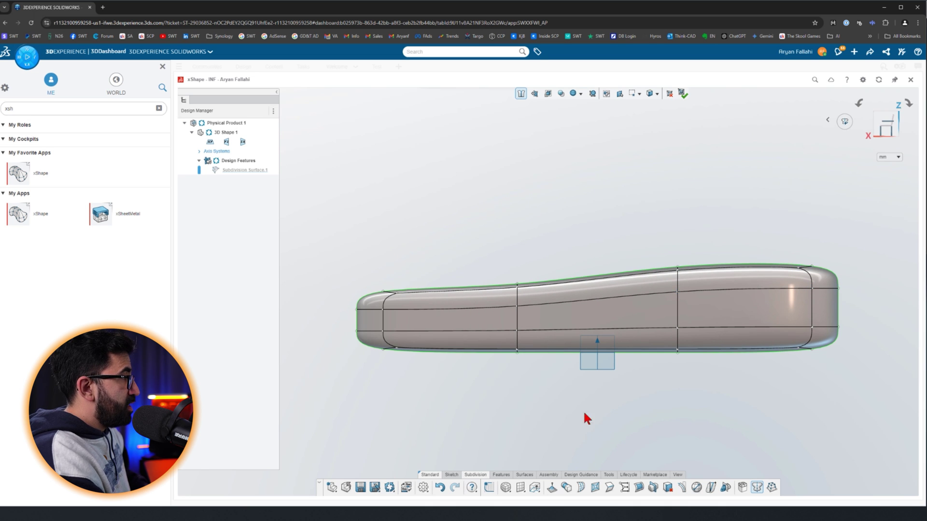
# Raise the lower control points of the front section slightly in the side view.
pyautogui.moveTo(549, 393); pyautogui.dragTo(338, 323)
pyautogui.moveTo(445, 323); pyautogui.dragTo(448, 305)
pyautogui.click(559, 403)
pyautogui.hotkey('ctrl', '7')
pyautogui.moveTo(580, 335); pyautogui.dragTo(602, 275, button='middle')
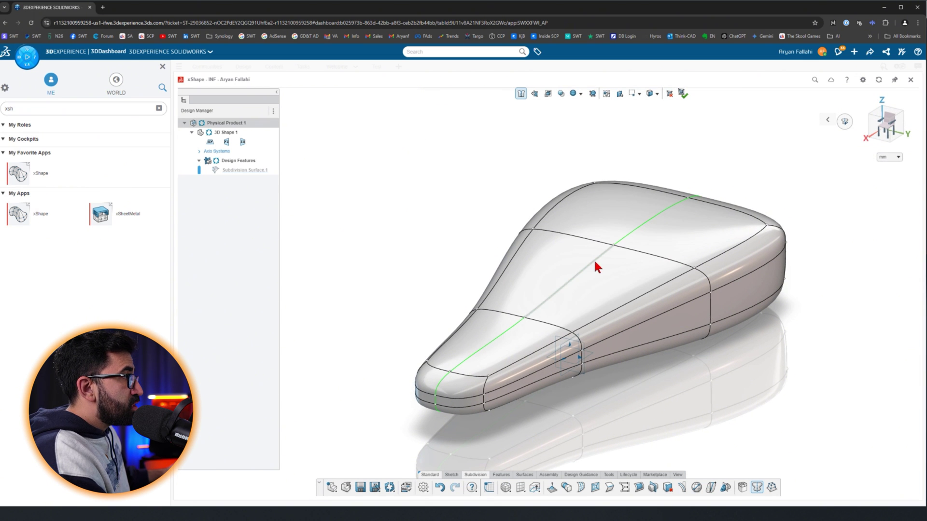
# Select the entire lengthwise centre edge loop around the body, and clear the selection.
pyautogui.click(594, 261)
pyautogui.click(595, 260)
pyautogui.doubleClick(595, 259)
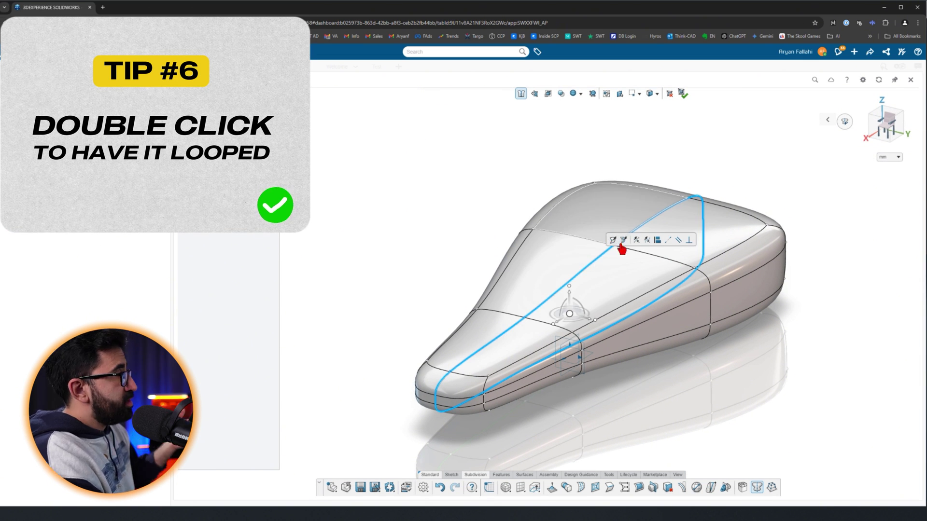
pyautogui.click(687, 413)
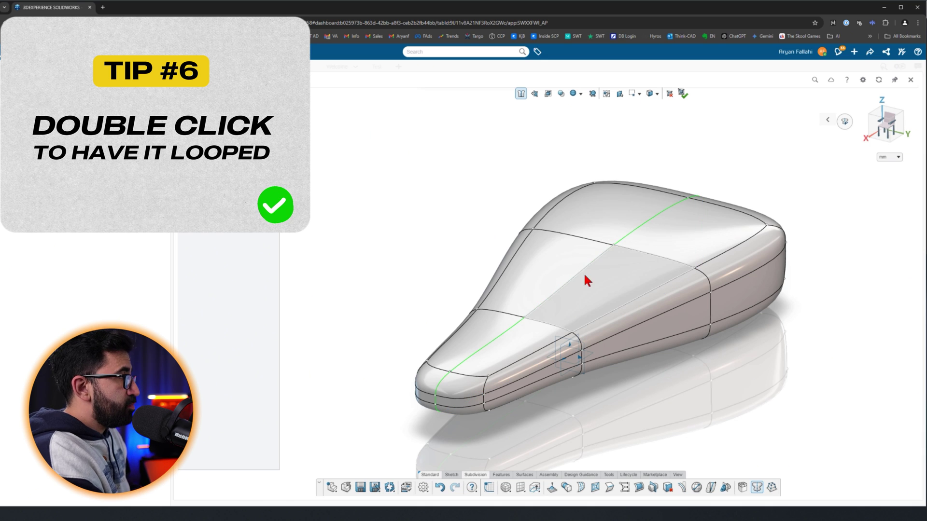
# Move the front, middle and rear centreline edges on the top surface slightly downward together.
pyautogui.click(513, 327)
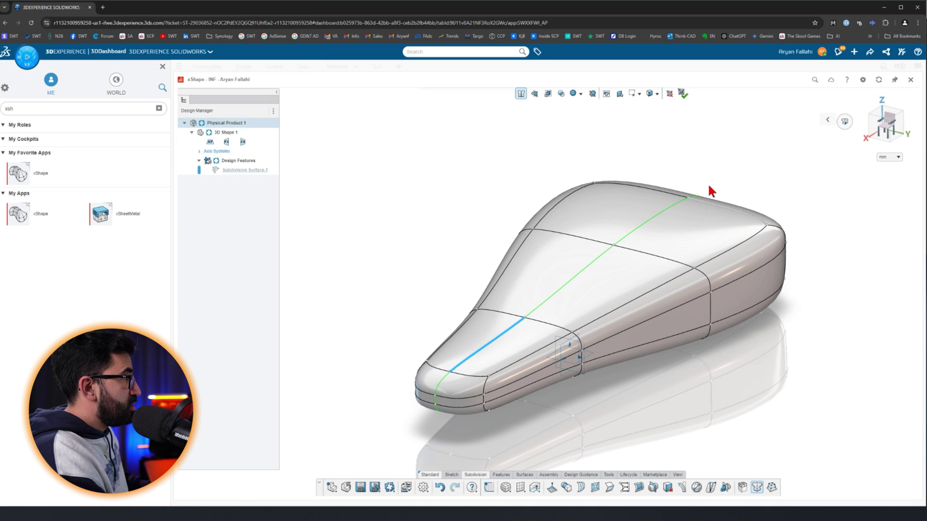
pyautogui.keyDown('ctrl'); pyautogui.click(660, 213); pyautogui.keyUp('ctrl')
pyautogui.keyDown('ctrl'); pyautogui.click(588, 265); pyautogui.keyUp('ctrl')
pyautogui.moveTo(569, 270)
pyautogui.mouseDown()
pyautogui.moveTo(569, 241)
pyautogui.moveTo(568, 277)
pyautogui.mouseUp()
pyautogui.click(700, 421)
# Select face loops from the middle top face, first crosswise and then lengthwise, clearing each selection.
pyautogui.moveTo(696, 344); pyautogui.dragTo(678, 244, button='middle')
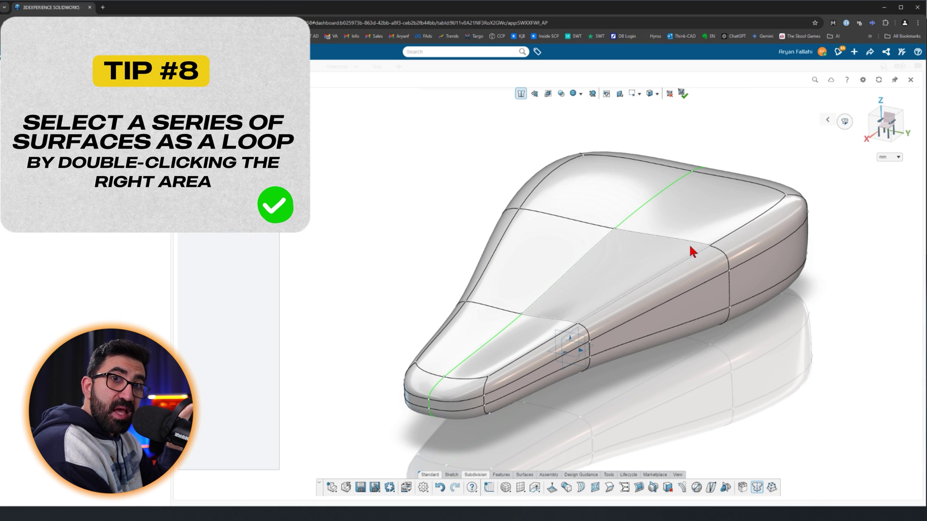
pyautogui.doubleClick(633, 278)
pyautogui.click(676, 378)
pyautogui.click(673, 248)
pyautogui.doubleClick(673, 249)
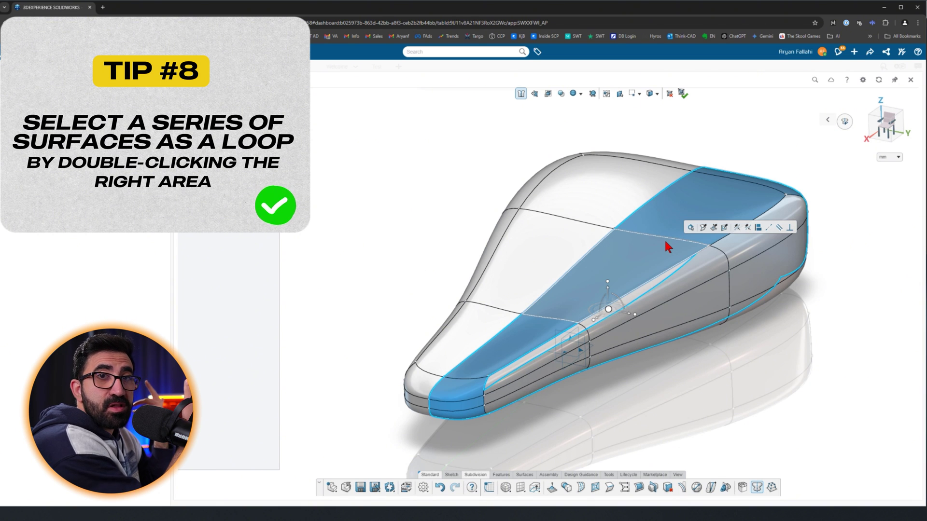
pyautogui.click(872, 447)
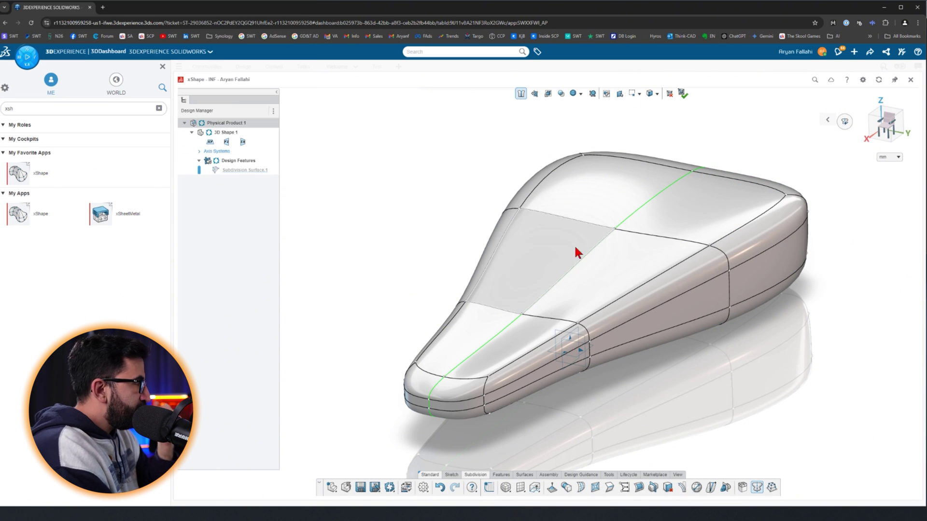
# Capture the model in Snip & Sketch, mark a red X beside the middle face's long side edge, and highlight the crosswise loop in yellow.
pyautogui.press('super+shift+s')
pyautogui.moveTo(756, 166); pyautogui.dragTo(397, 448)
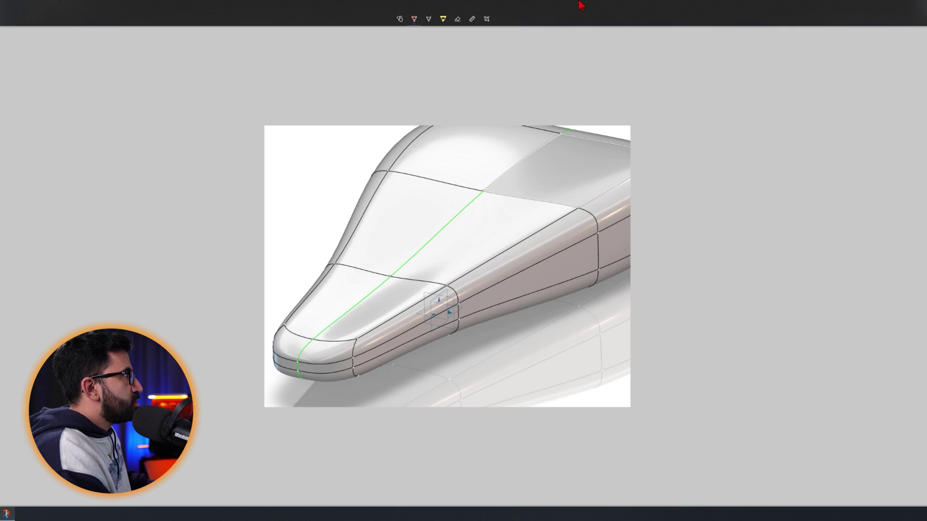
pyautogui.moveTo(580, 3)
pyautogui.mouseDown()
pyautogui.moveTo(599, 141)
pyautogui.moveTo(603, 1)
pyautogui.mouseUp()
pyautogui.click(423, 19)
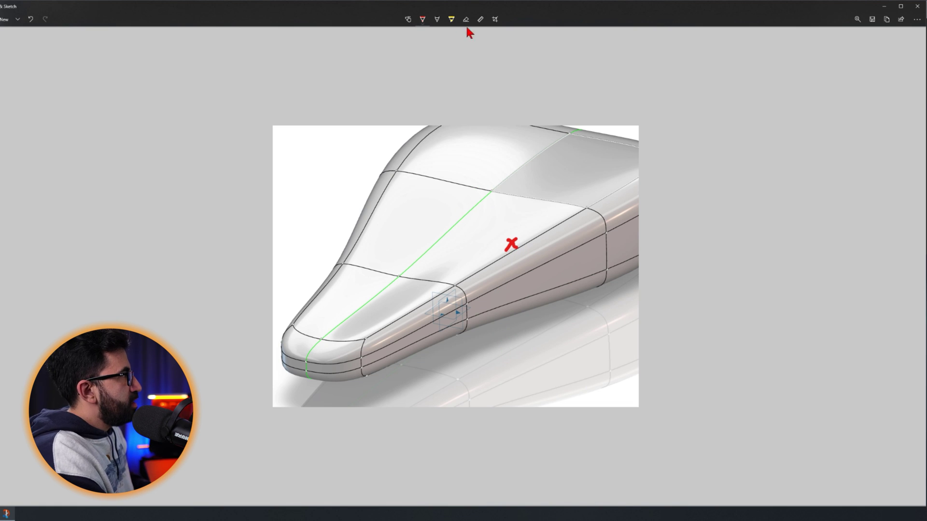
pyautogui.moveTo(504, 254)
pyautogui.mouseDown()
pyautogui.moveTo(549, 290)
pyautogui.moveTo(404, 325)
pyautogui.moveTo(352, 213)
pyautogui.moveTo(525, 262)
pyautogui.mouseUp()
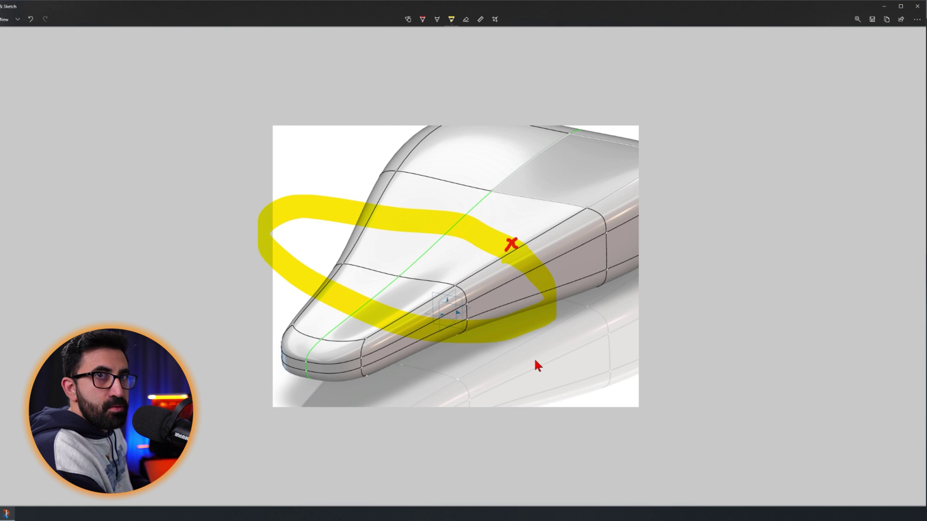
# Mark a point beside the middle face's rear cross edge in red on the snip and highlight the lengthwise loop in yellow.
pyautogui.click(422, 19)
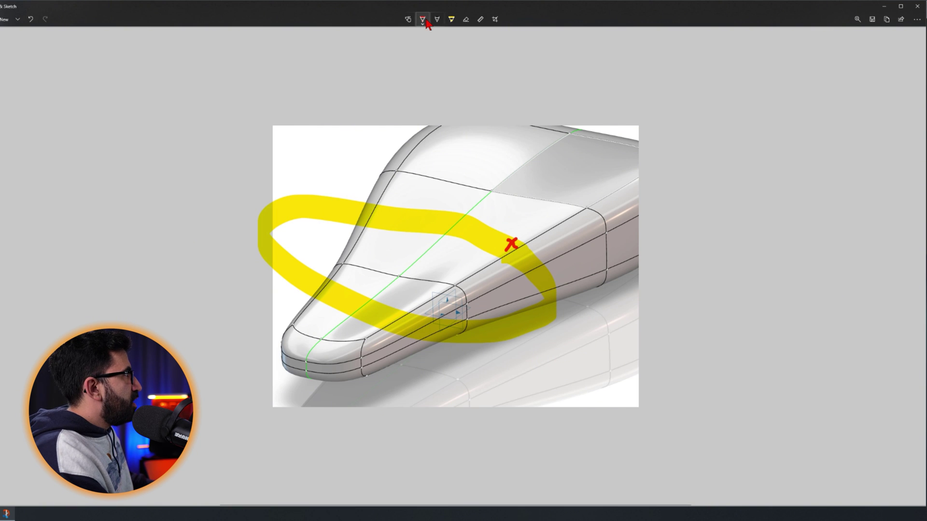
pyautogui.click(423, 21)
pyautogui.click(521, 201)
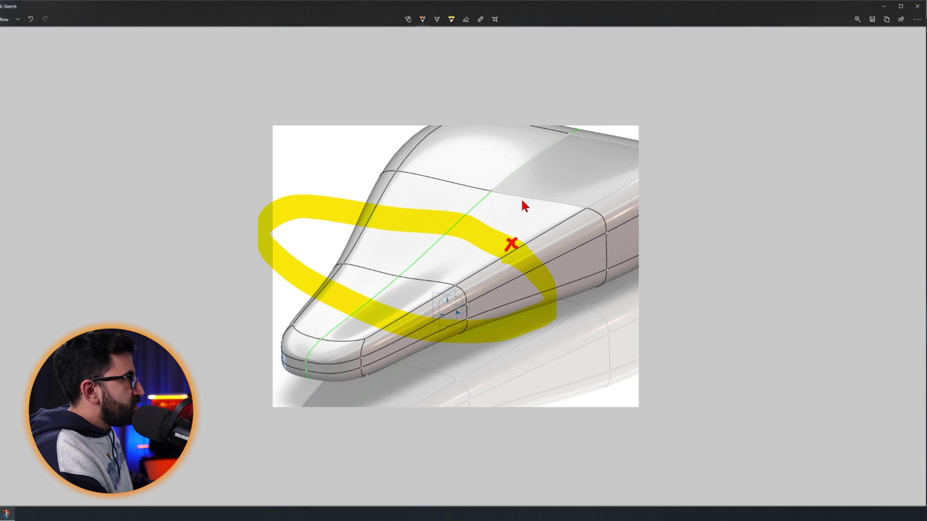
pyautogui.click(452, 20)
pyautogui.moveTo(531, 179)
pyautogui.mouseDown()
pyautogui.moveTo(610, 269)
pyautogui.moveTo(304, 389)
pyautogui.moveTo(552, 187)
pyautogui.mouseUp()
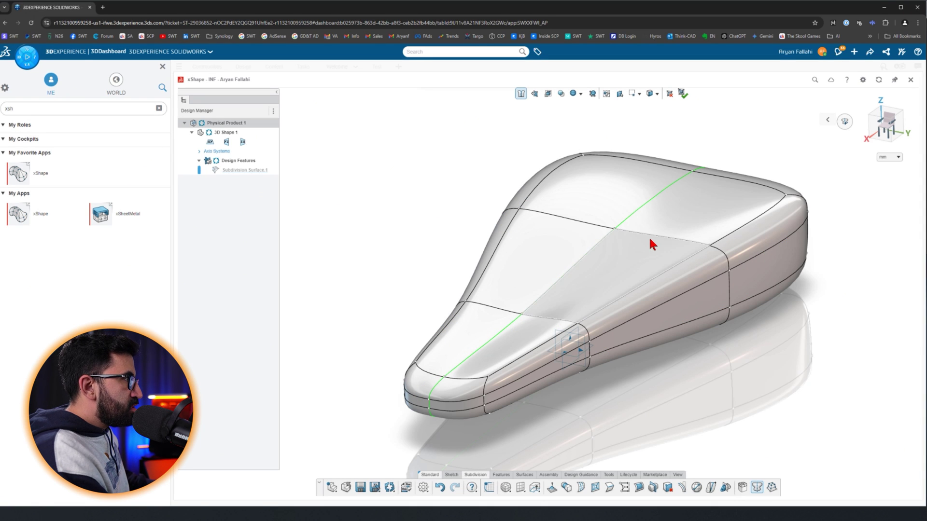
# Back in xShape, select the middle top face's lengthwise loop and its crosswise loop in turn, clearing each selection.
pyautogui.click(649, 237)
pyautogui.doubleClick(649, 238)
pyautogui.click(768, 314)
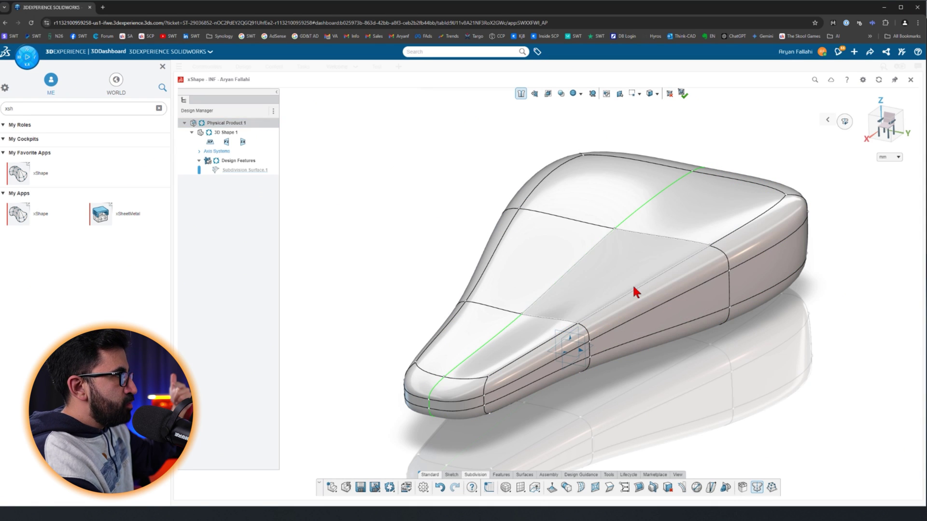
pyautogui.doubleClick(634, 287)
pyautogui.click(779, 452)
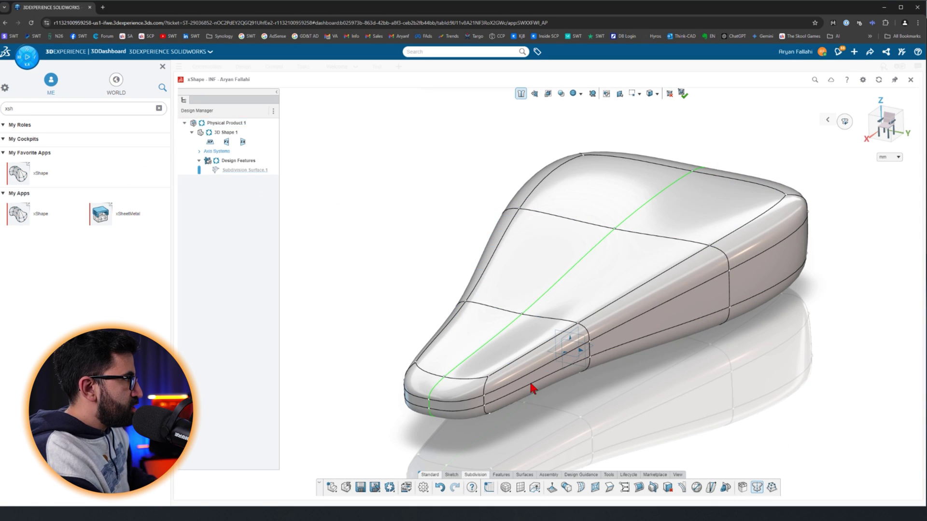
# Select the crosswise face loops through the front and rear sections in turn, clearing each selection.
pyautogui.doubleClick(530, 345)
pyautogui.click(696, 404)
pyautogui.doubleClick(753, 207)
pyautogui.click(821, 467)
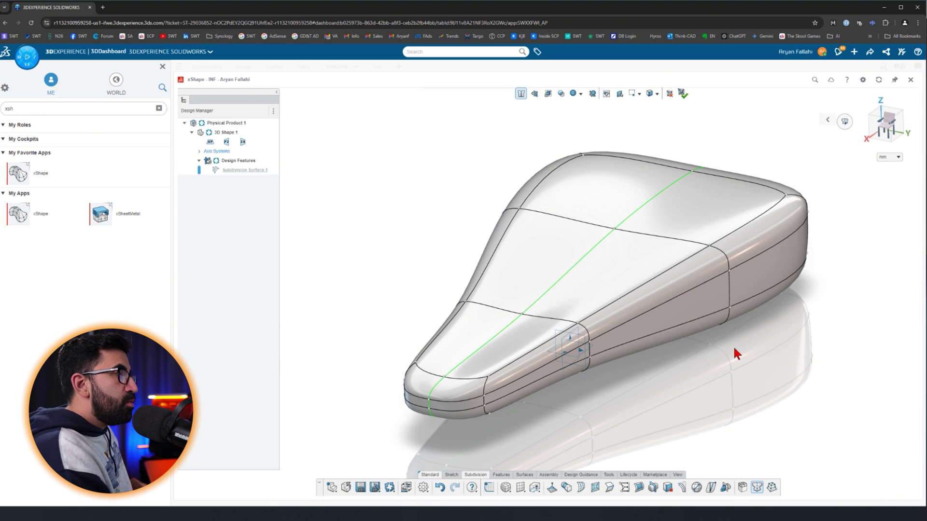
# Select the single middle top face, clear it, and select and clear its whole lengthwise face loop.
pyautogui.moveTo(733, 349); pyautogui.dragTo(609, 242, button='middle')
pyautogui.click(609, 242)
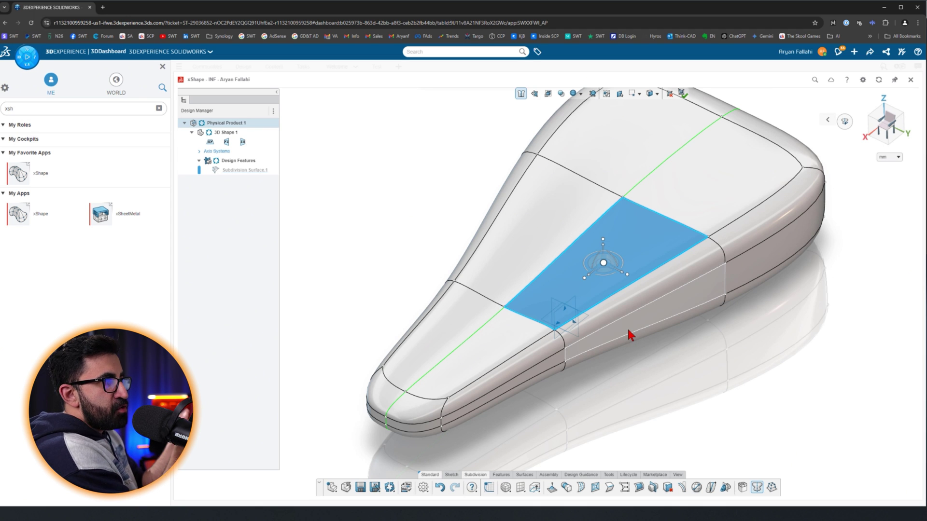
pyautogui.click(691, 397)
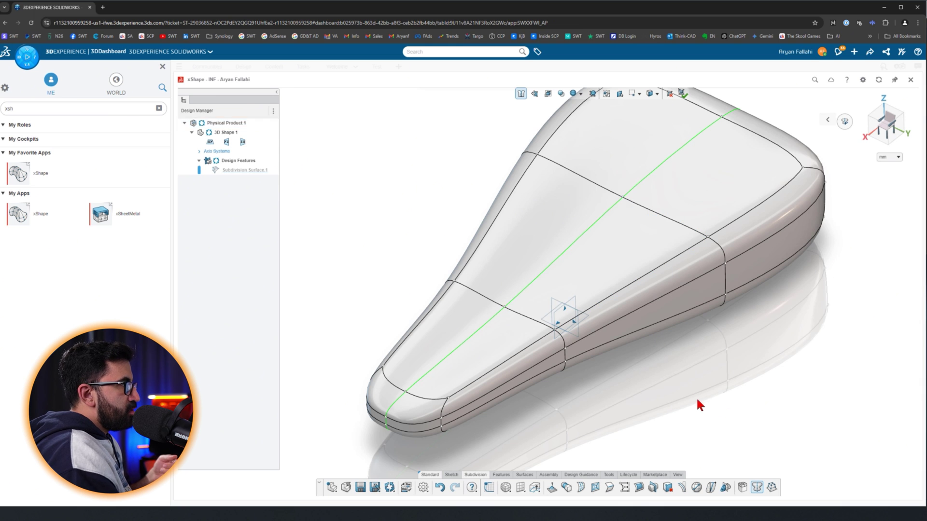
pyautogui.doubleClick(665, 224)
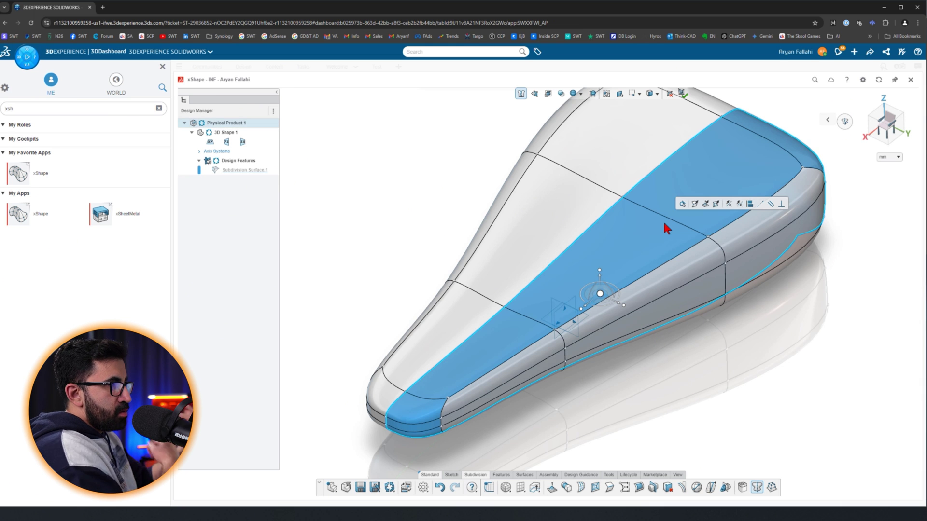
pyautogui.click(790, 354)
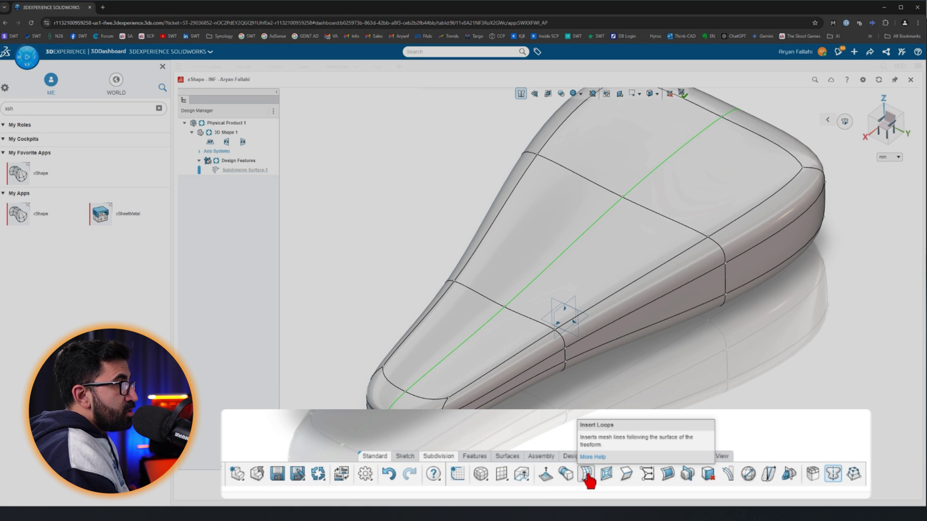
pyautogui.click(580, 488)
pyautogui.click(529, 320)
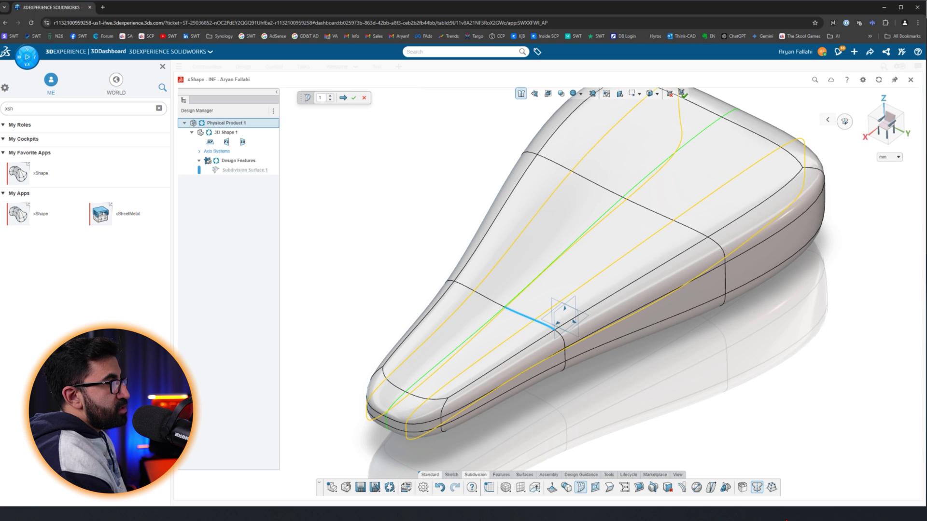
pyautogui.moveTo(704, 339); pyautogui.dragTo(621, 269, button='middle')
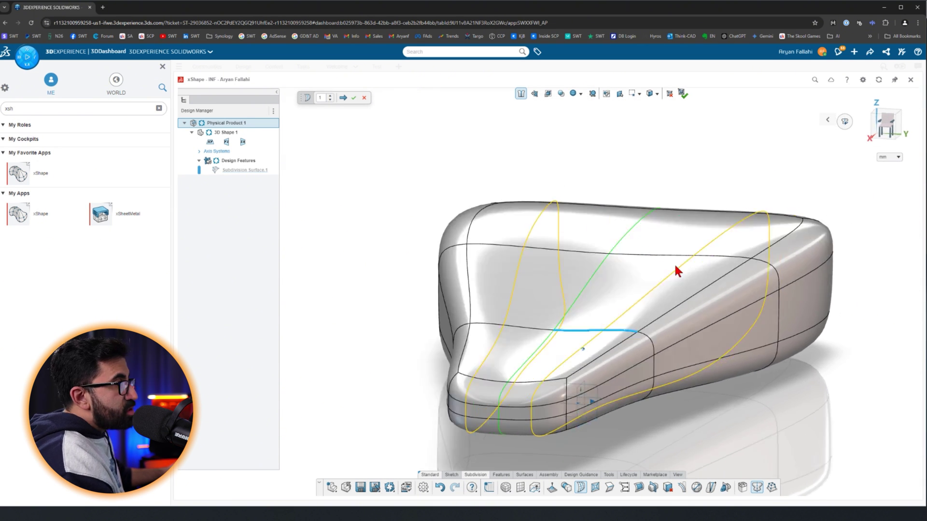
pyautogui.moveTo(677, 271); pyautogui.dragTo(695, 287, button='middle')
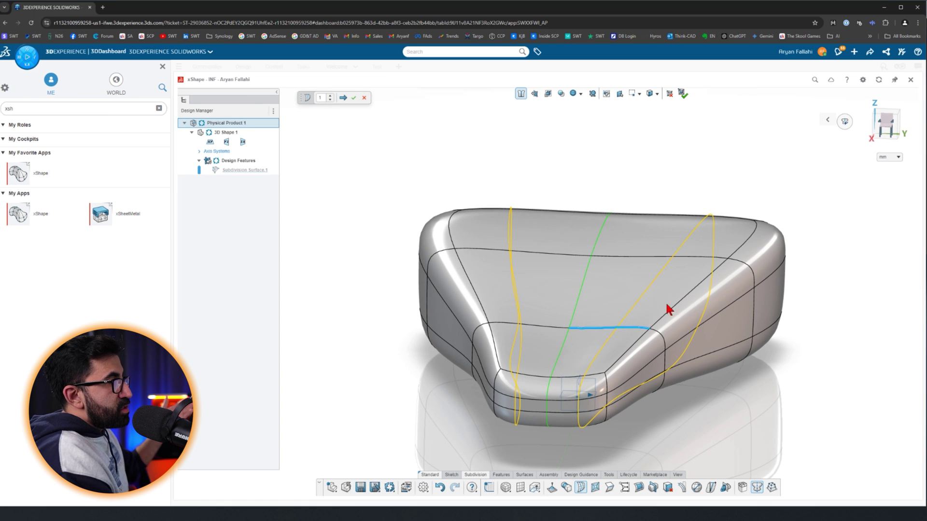
pyautogui.moveTo(651, 314); pyautogui.dragTo(621, 298, button='middle')
pyautogui.moveTo(703, 310); pyautogui.dragTo(756, 389, button='middle')
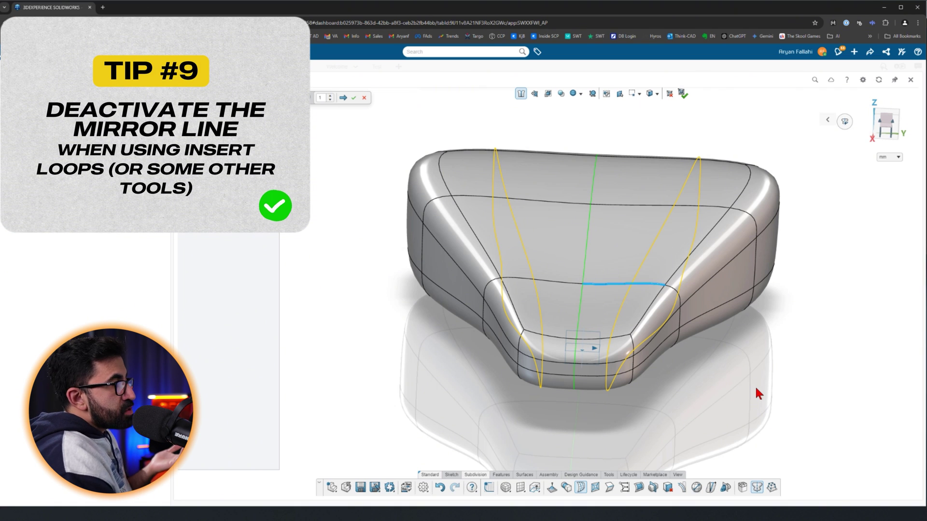
pyautogui.click(366, 98)
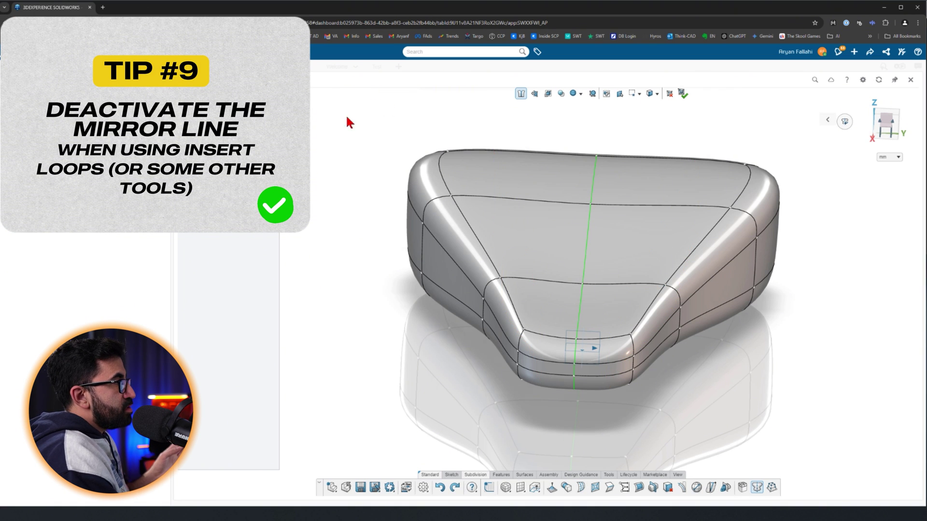
# Turn off mirror symmetry and preview an inserted lengthwise loop on the front cross edge, sliding it toward the centre.
pyautogui.click(757, 487)
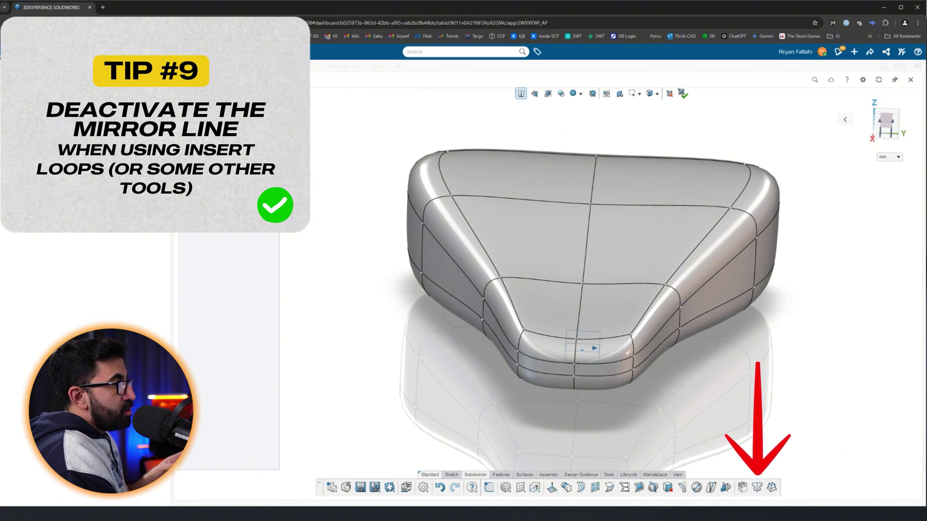
pyautogui.click(581, 488)
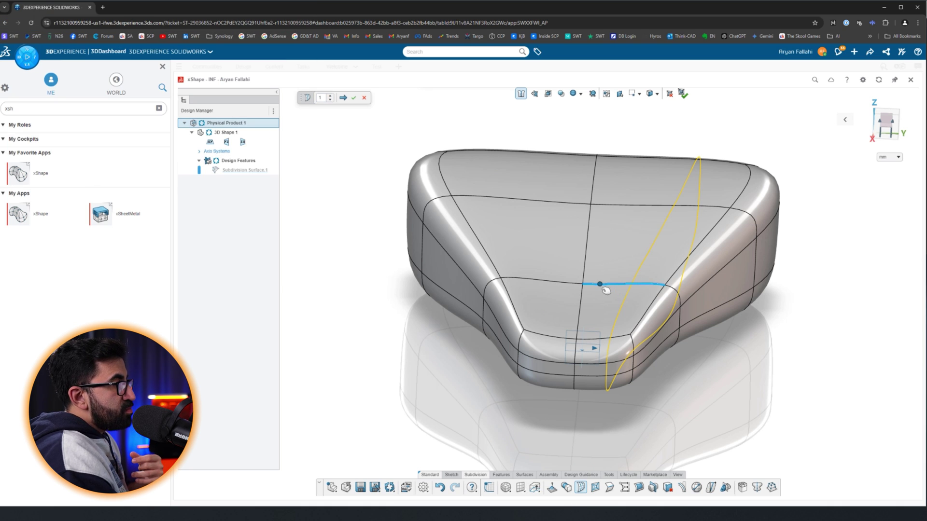
pyautogui.moveTo(600, 285); pyautogui.dragTo(618, 414)
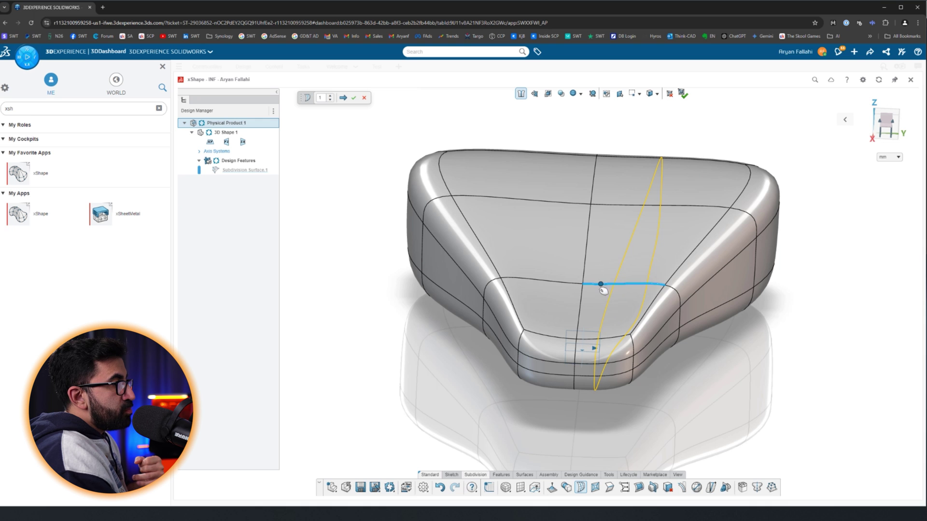
pyautogui.moveTo(602, 290); pyautogui.dragTo(644, 308)
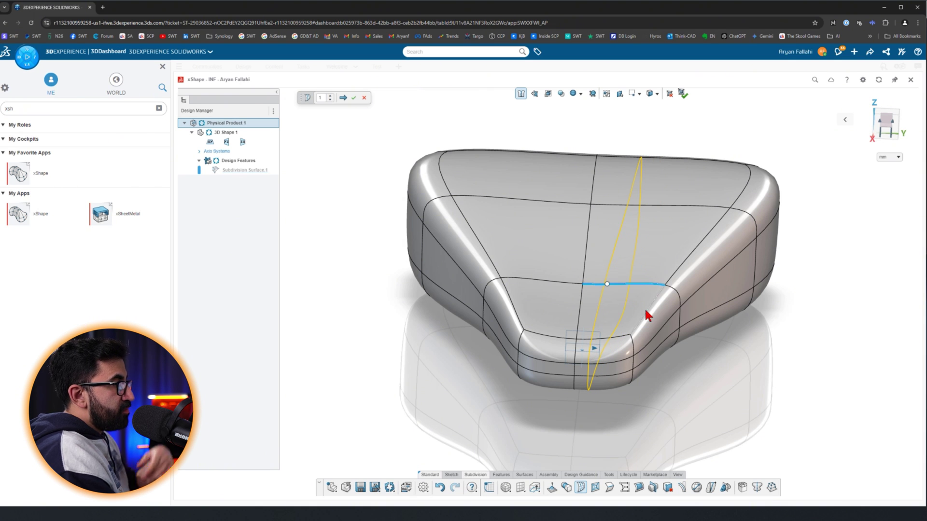
# Try a loop count of 5, return to a single loop, and insert it lengthwise beside the centreline.
pyautogui.click(330, 100)
pyautogui.click(330, 100)
pyautogui.click(330, 100)
pyautogui.click(330, 100)
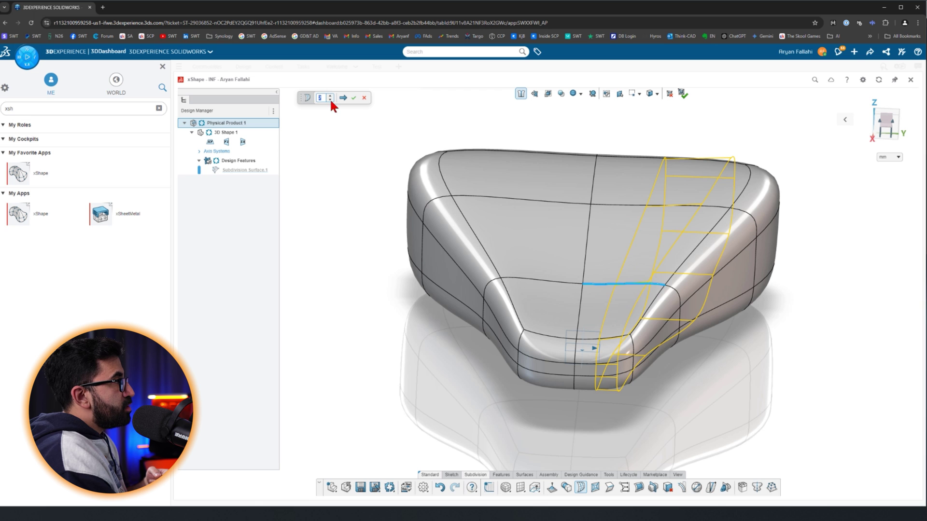
pyautogui.click(330, 101)
pyautogui.click(353, 98)
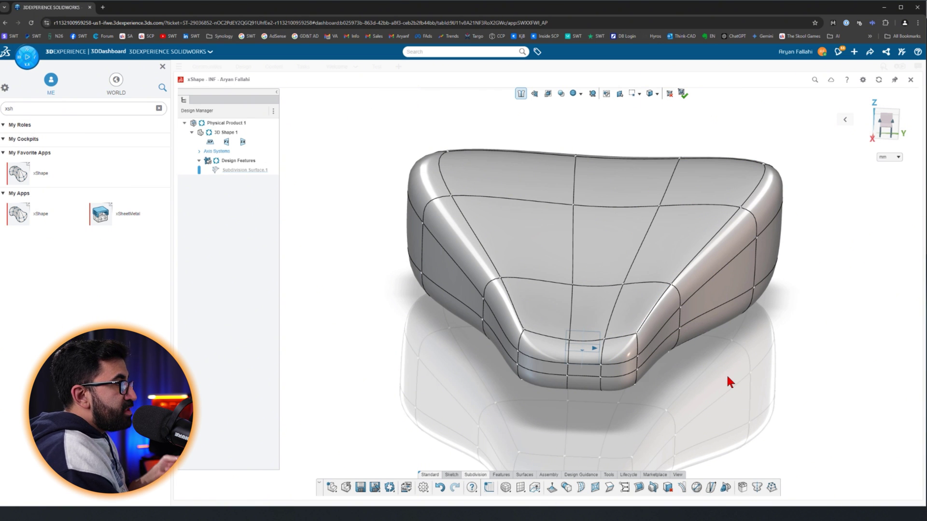
# Reapply mirror symmetry to the body about its lengthwise centre plane.
pyautogui.click(757, 488)
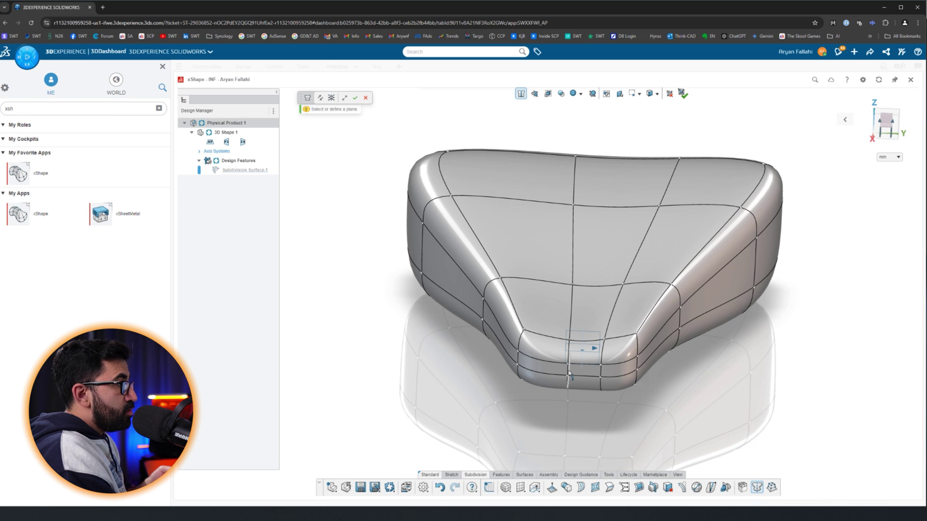
pyautogui.moveTo(603, 376); pyautogui.dragTo(575, 365, button='middle')
pyautogui.scroll(3, 575, 365)
pyautogui.click(571, 370)
pyautogui.click(671, 218)
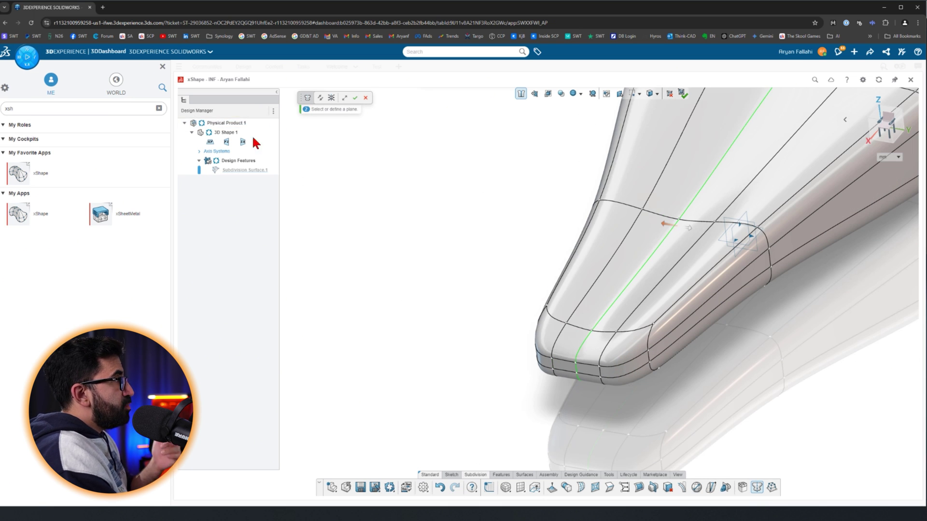
pyautogui.scroll(-5, 737, 374)
pyautogui.scroll(5, 736, 374)
pyautogui.scroll(-2, 737, 374)
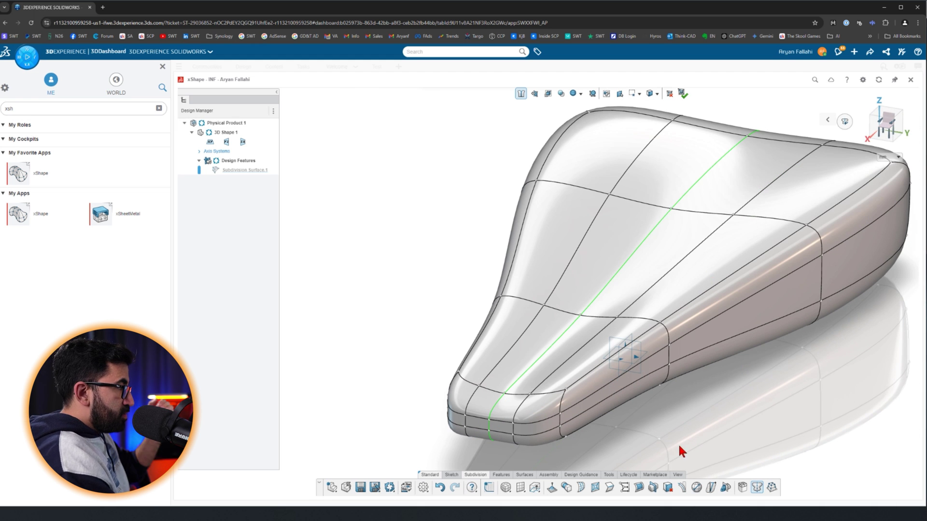
# Pull the middle section's top face beside the centreline slightly downward to hollow the surface.
pyautogui.click(651, 252)
pyautogui.moveTo(658, 245); pyautogui.dragTo(659, 256)
pyautogui.click(744, 414)
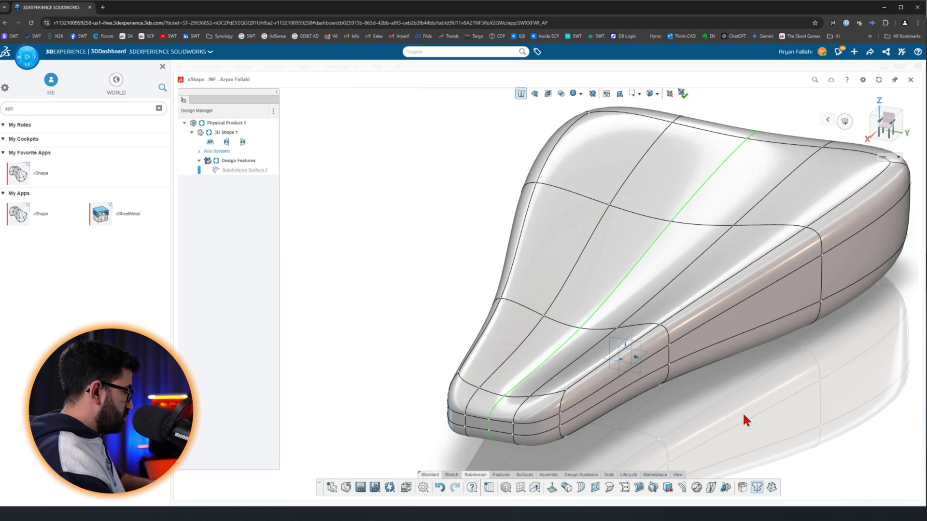
# Undo the last face pull, extrude the middle top face beside the centreline, and push it down into a recess.
pyautogui.hotkey('ctrl', 'z')
pyautogui.click(551, 488)
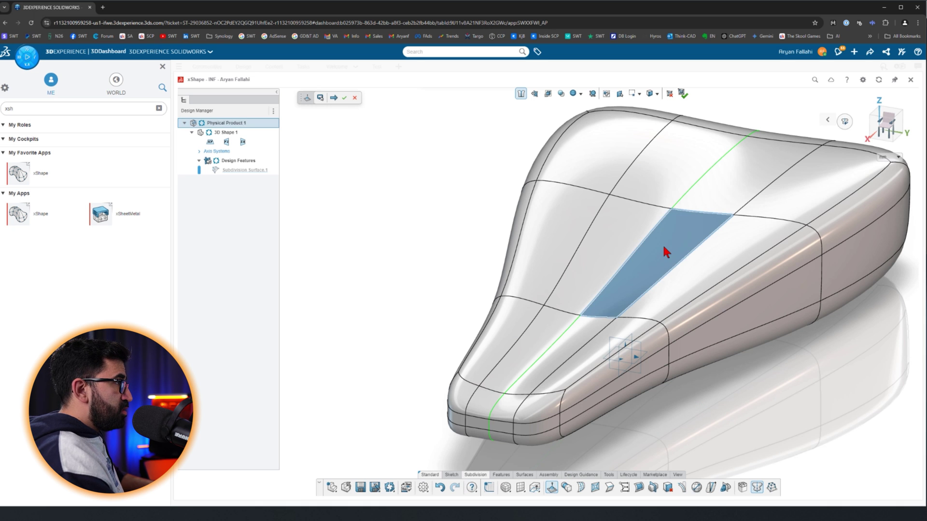
pyautogui.click(662, 245)
pyautogui.click(344, 98)
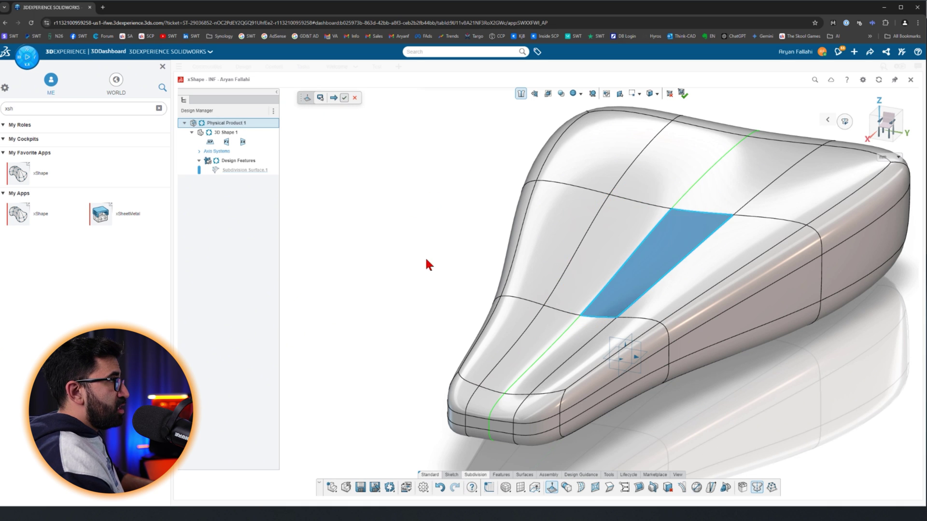
pyautogui.click(654, 233)
pyautogui.moveTo(642, 223); pyautogui.dragTo(643, 258)
pyautogui.click(747, 420)
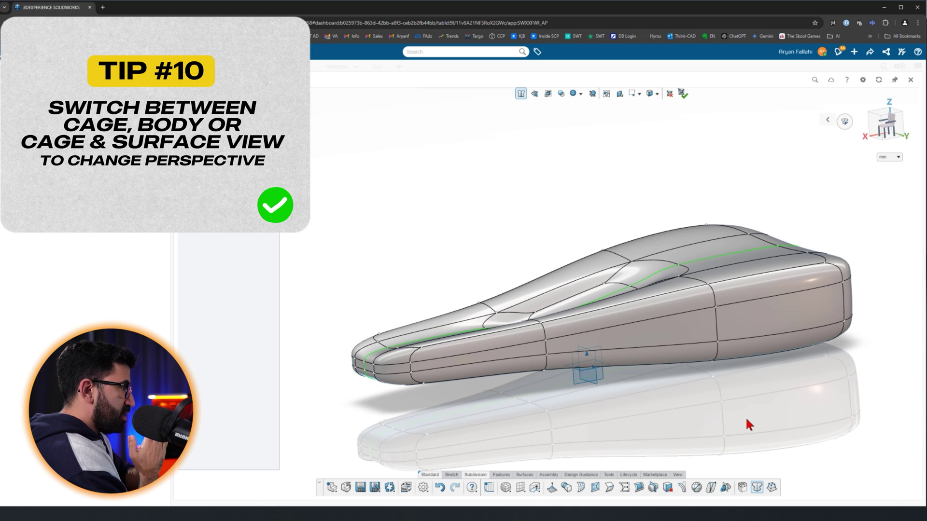
# Compare the cage-only and surface-only displays of the body, ending with cage and surface shown together.
pyautogui.click(581, 95)
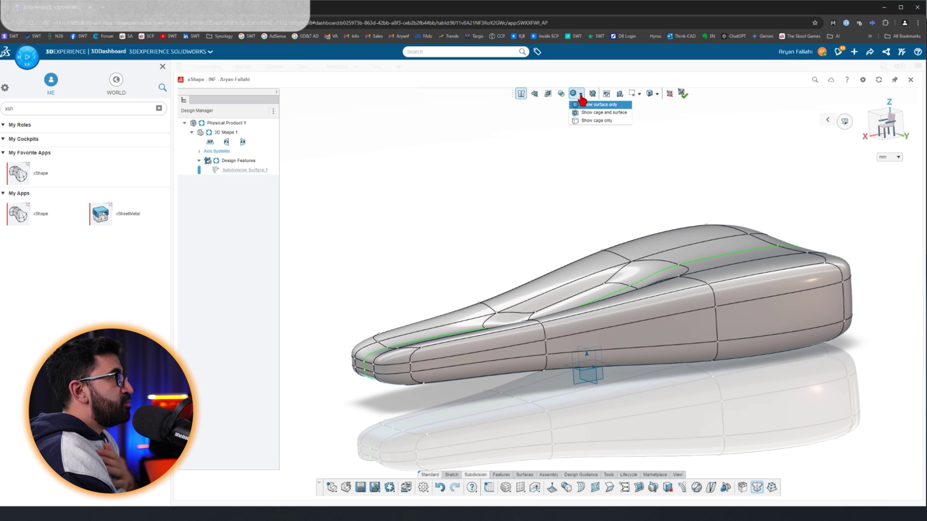
pyautogui.click(597, 121)
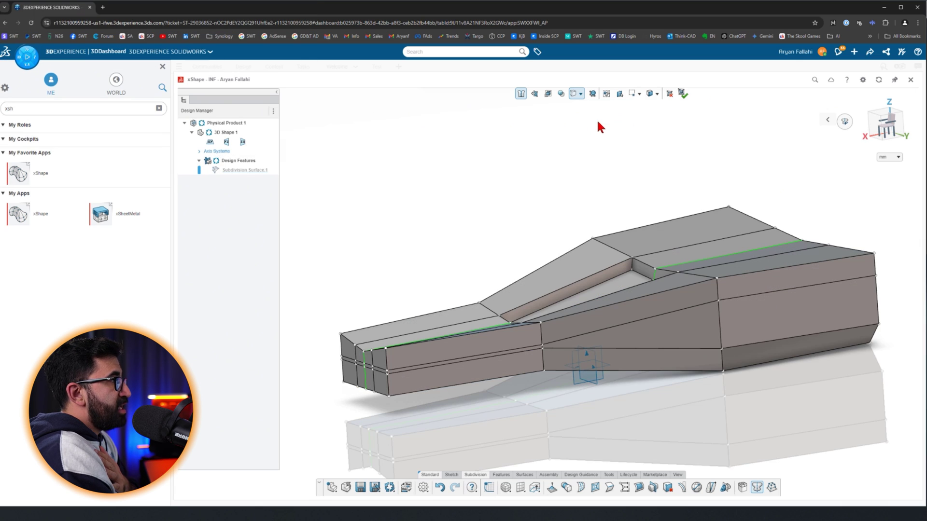
pyautogui.click(581, 94)
pyautogui.click(586, 104)
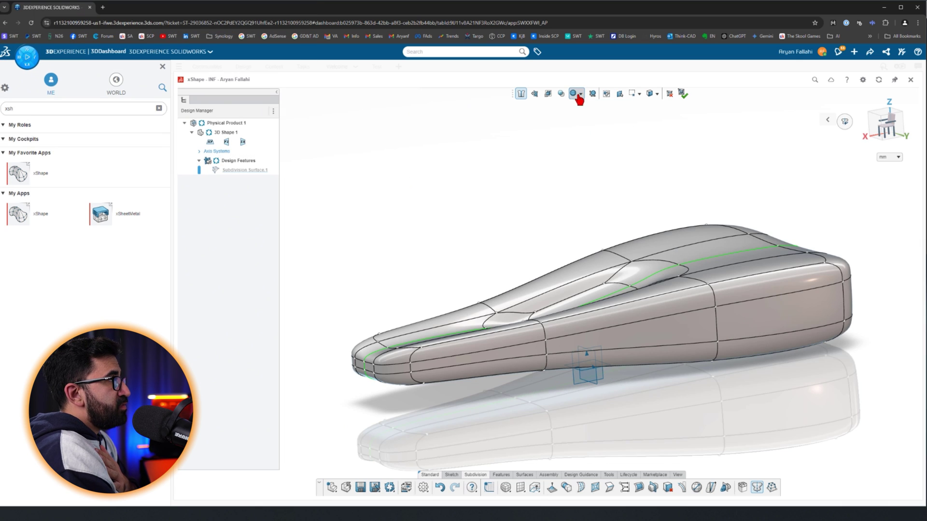
pyautogui.click(590, 114)
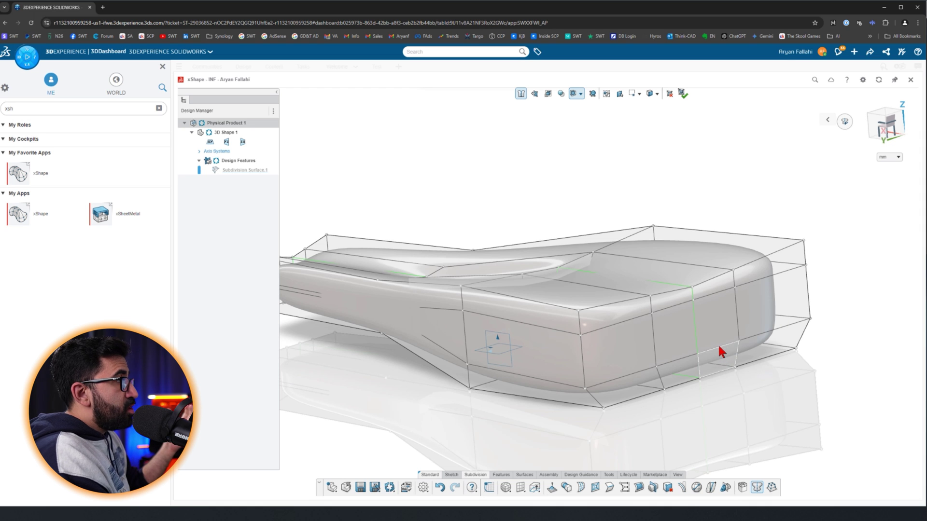
# Pull the cage's rear upper corner control point upward to raise both rear corners of the body symmetrically.
pyautogui.click(803, 240)
pyautogui.moveTo(806, 223); pyautogui.dragTo(778, 174)
pyautogui.click(798, 372)
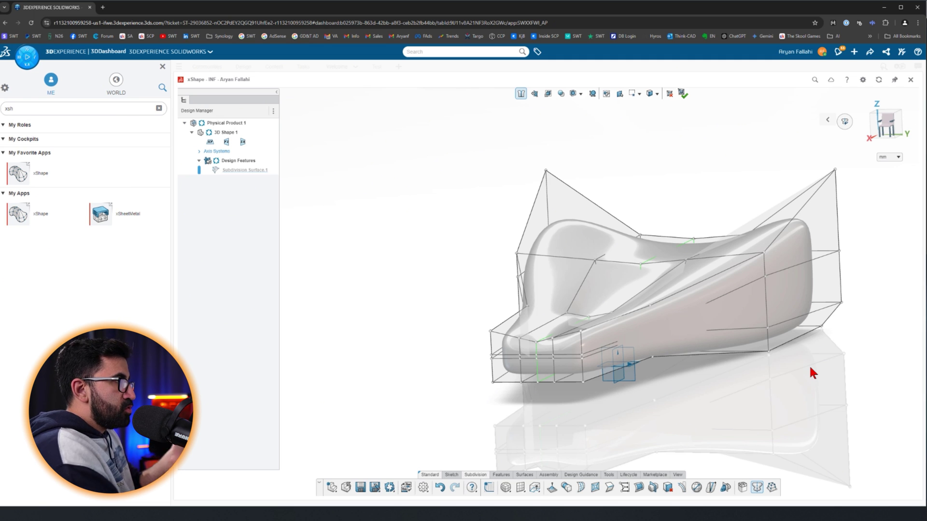
# Crease the edges of the rear section's bottom faces at full strength on the underside of the body.
pyautogui.scroll(-10, 845, 352)
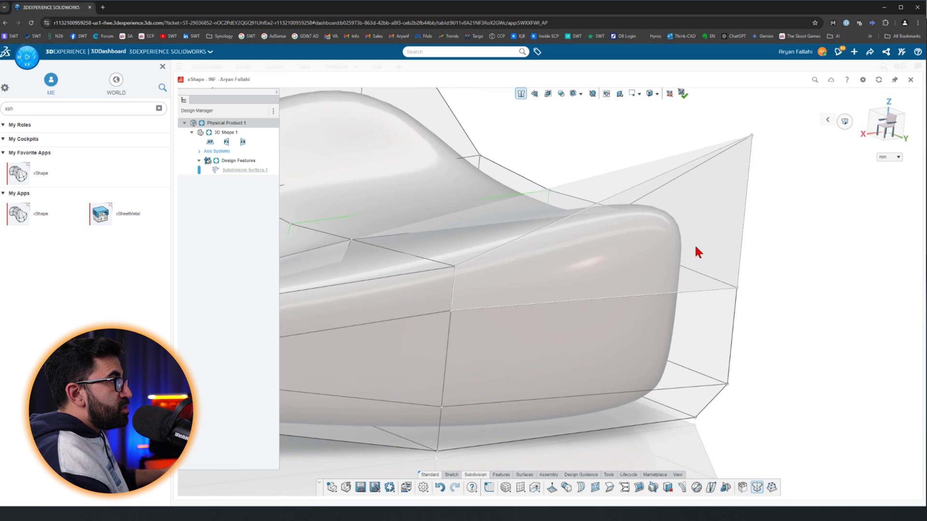
pyautogui.scroll(-4, 697, 251)
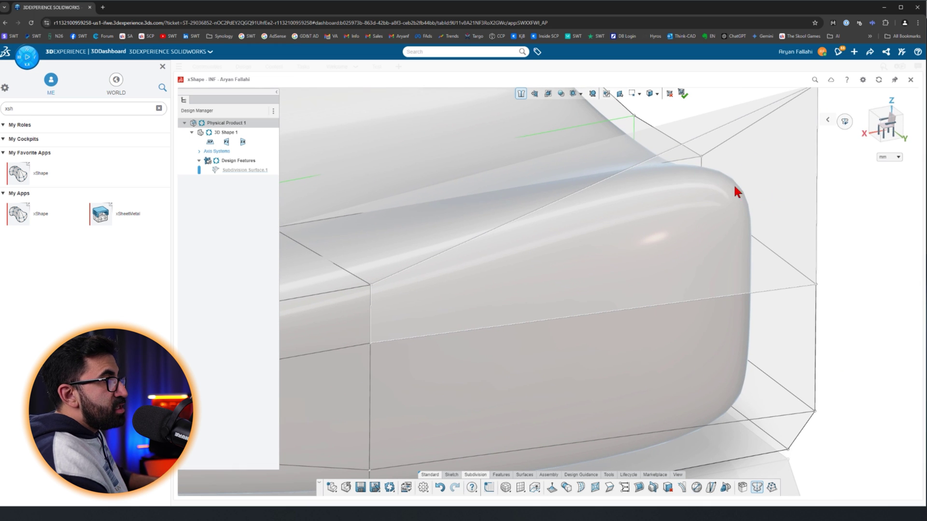
pyautogui.scroll(3, 721, 181)
pyautogui.moveTo(720, 182); pyautogui.dragTo(760, 166, button='middle')
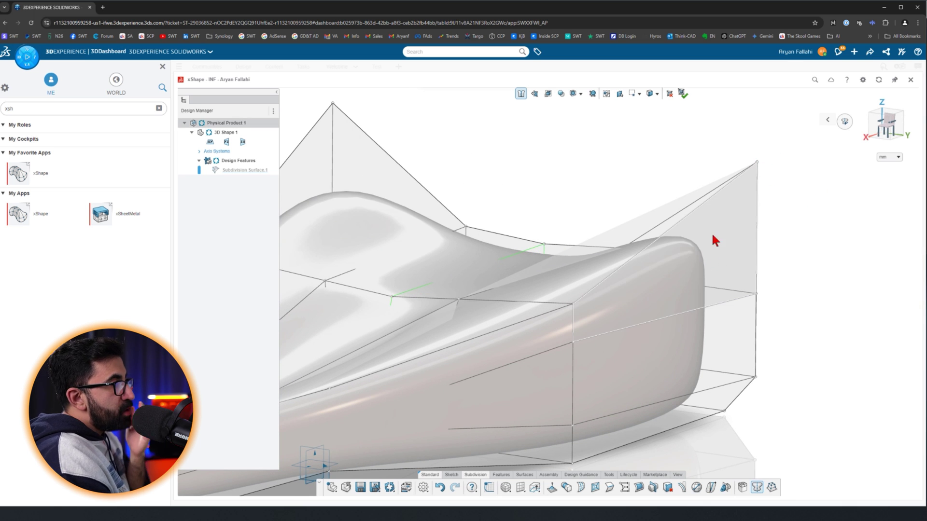
pyautogui.moveTo(778, 308); pyautogui.dragTo(706, 419, button='middle')
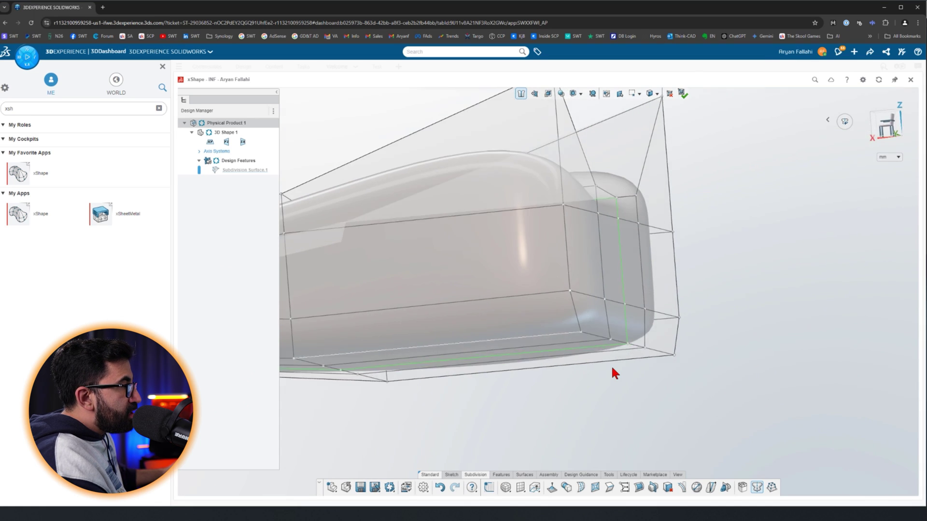
pyautogui.moveTo(611, 364); pyautogui.dragTo(611, 365, button='middle')
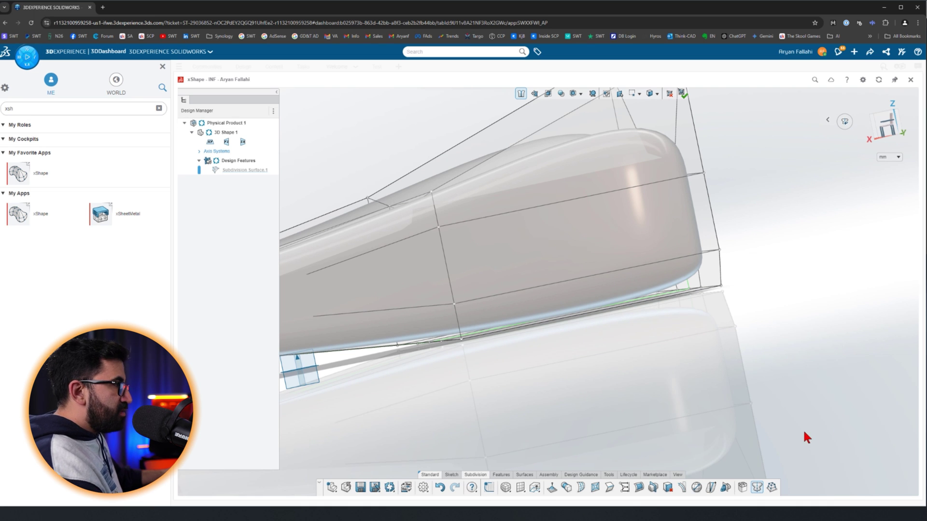
pyautogui.click(610, 487)
pyautogui.moveTo(685, 323); pyautogui.dragTo(602, 393, button='middle')
pyautogui.scroll(5, 602, 393)
pyautogui.moveTo(832, 354); pyautogui.dragTo(664, 173, button='middle')
pyautogui.click(661, 165)
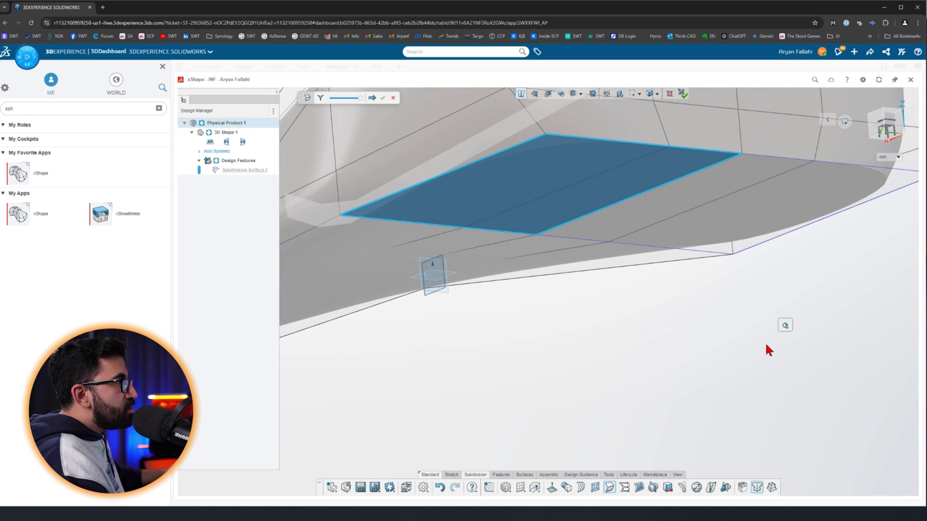
pyautogui.moveTo(764, 342); pyautogui.dragTo(877, 184, button='middle')
pyautogui.press('Escape')
# Return to the surface-only display and examine the creased edges of the rear underside from below and from the side.
pyautogui.click(580, 95)
pyautogui.click(581, 104)
pyautogui.moveTo(783, 355); pyautogui.dragTo(792, 232, button='middle')
pyautogui.click(600, 236)
pyautogui.click(765, 416)
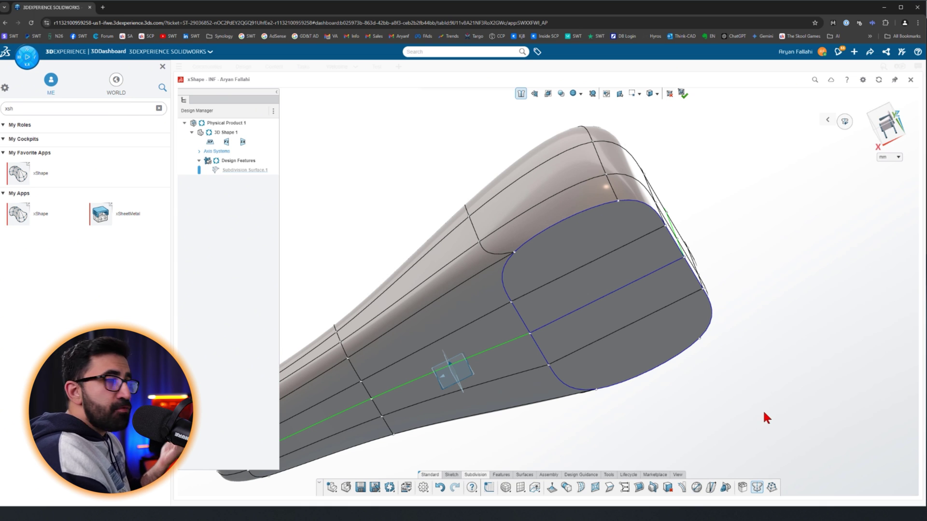
pyautogui.click(587, 236)
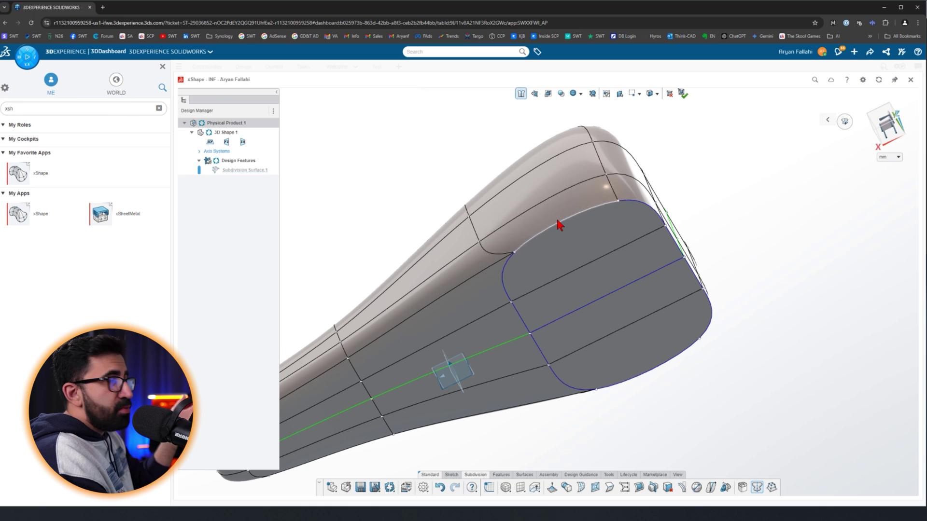
pyautogui.click(707, 227)
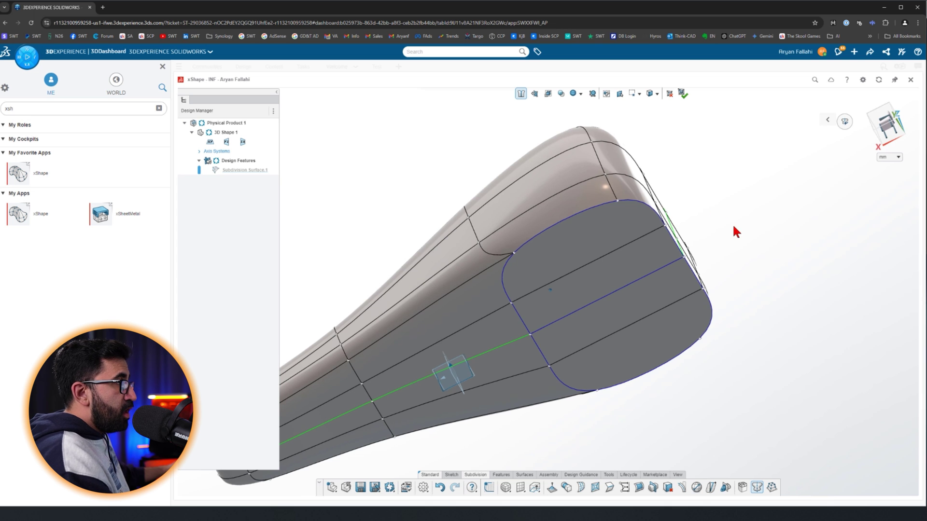
pyautogui.scroll(3, 733, 227)
pyautogui.moveTo(733, 227); pyautogui.dragTo(783, 369, button='middle')
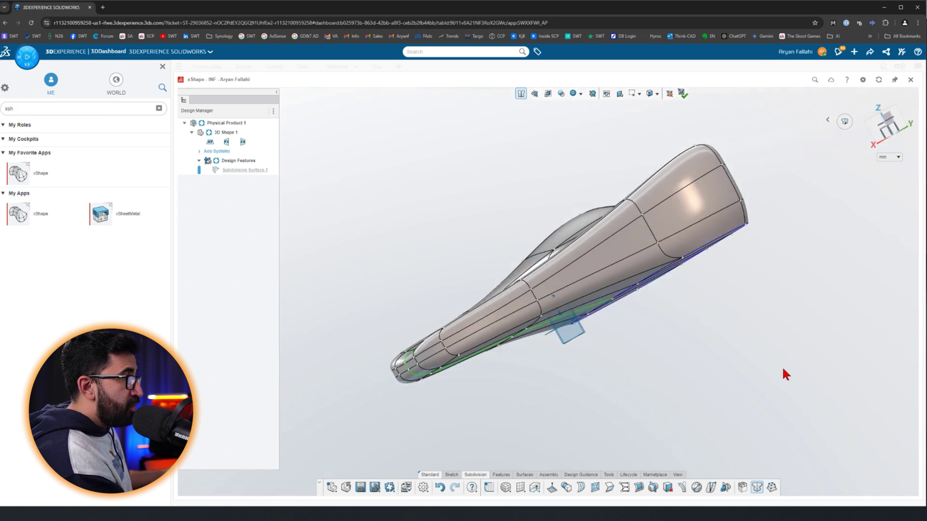
pyautogui.moveTo(783, 372); pyautogui.dragTo(749, 359, button='middle')
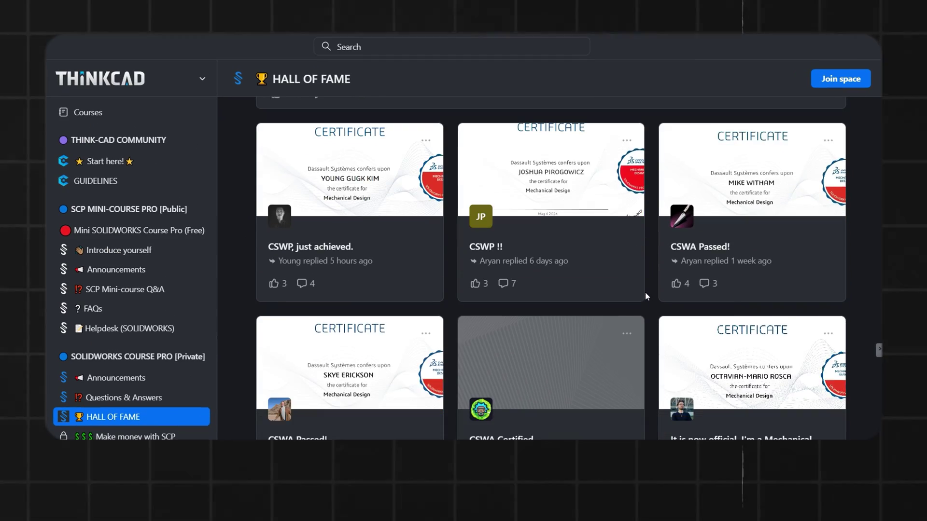
# Look through the certification posts in the THiNKCAD community's Hall of Fame space.
pyautogui.scroll(-15, 645, 296)
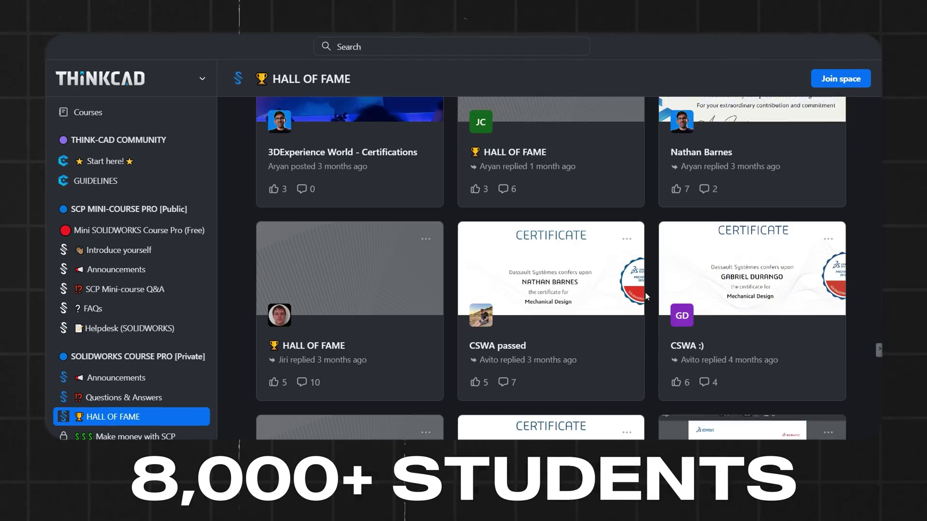
pyautogui.scroll(-15, 645, 292)
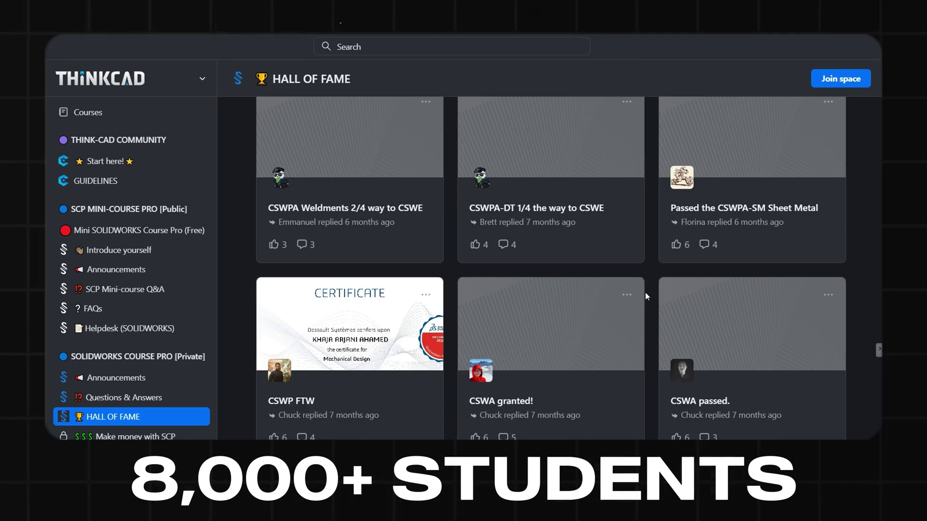
pyautogui.scroll(-12, 646, 295)
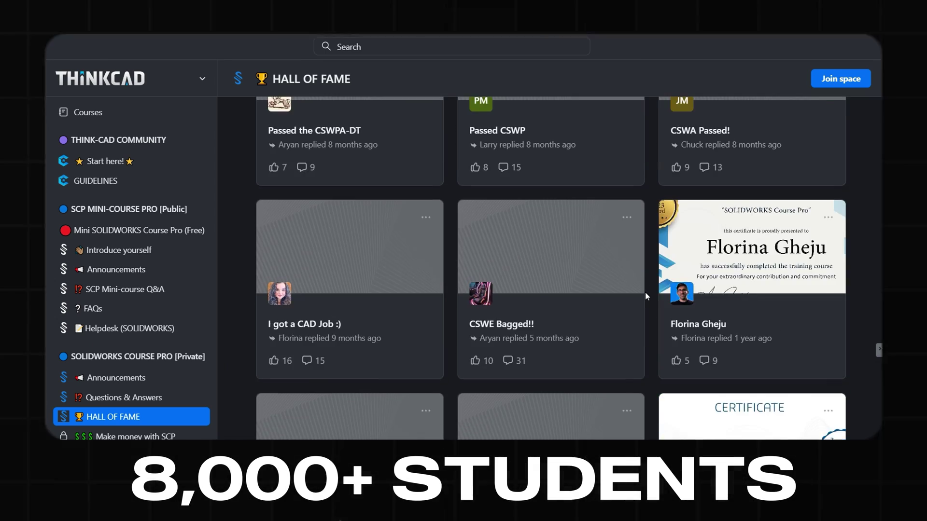
pyautogui.scroll(-10, 645, 292)
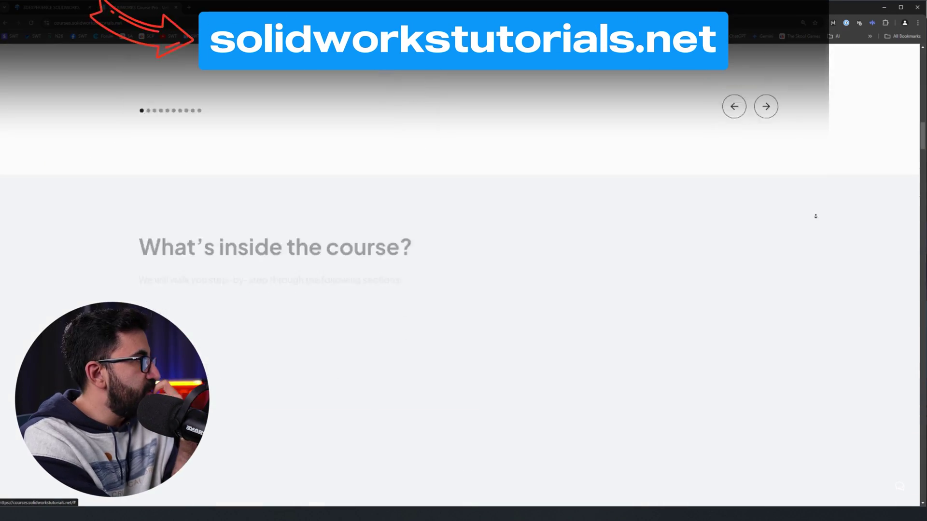
# Look through the SOLIDWORKS course website's contents, plans, money-back guarantee and student reviews.
pyautogui.scroll(-15, 815, 217)
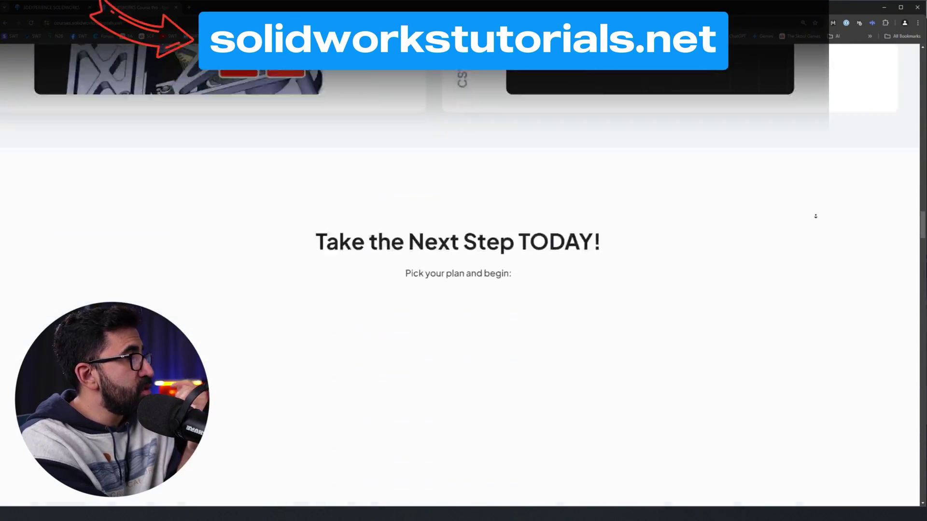
pyautogui.scroll(-15, 815, 216)
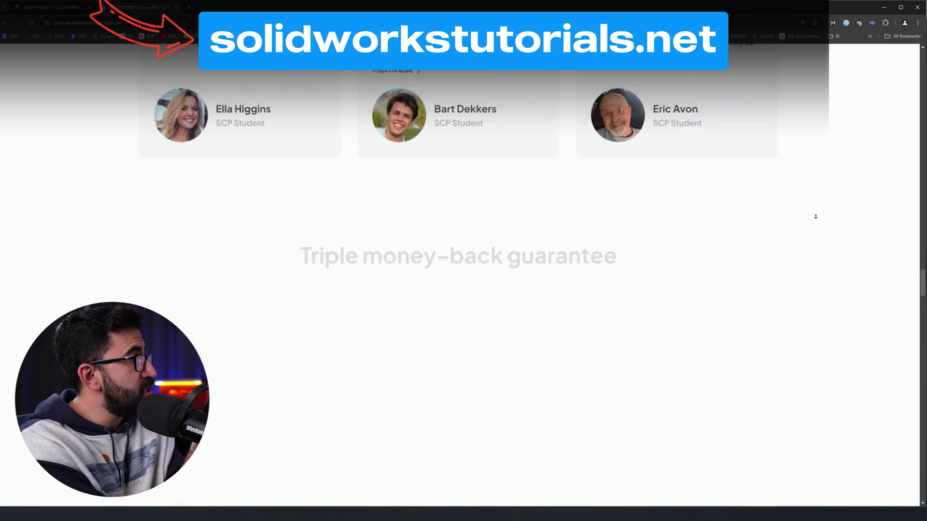
pyautogui.scroll(-15, 815, 217)
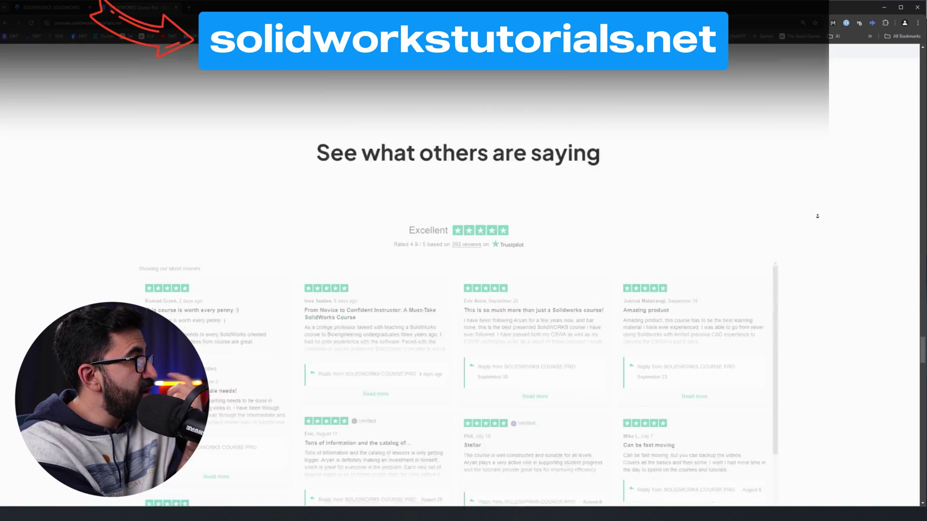
pyautogui.scroll(-10, 817, 217)
pyautogui.scroll(15, 842, 290)
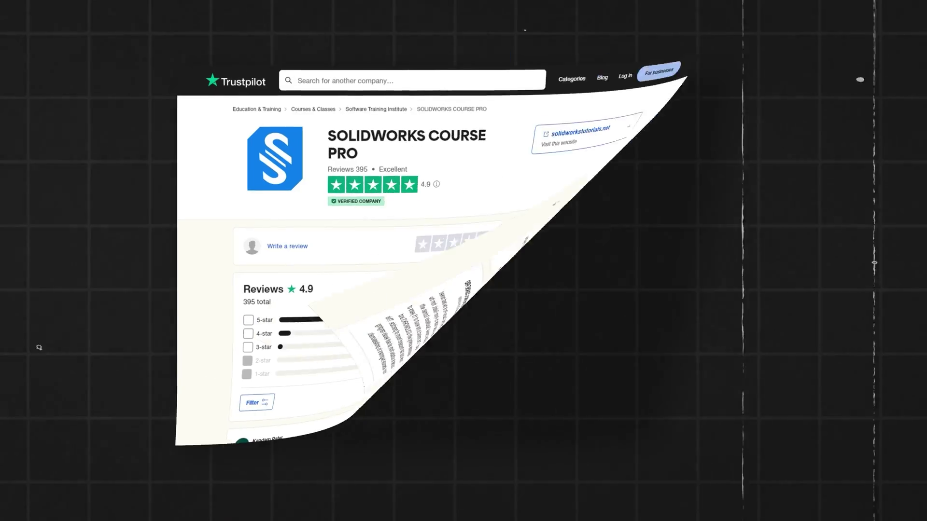
# Read the customer reviews of SOLIDWORKS COURSE PRO on Trustpilot.
pyautogui.scroll(-10, 781, 250)
pyautogui.scroll(-9, 782, 250)
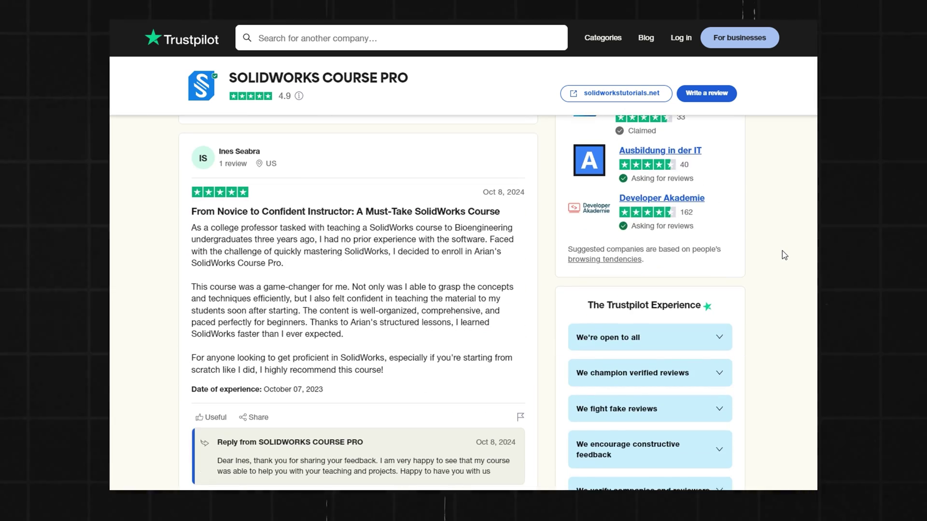